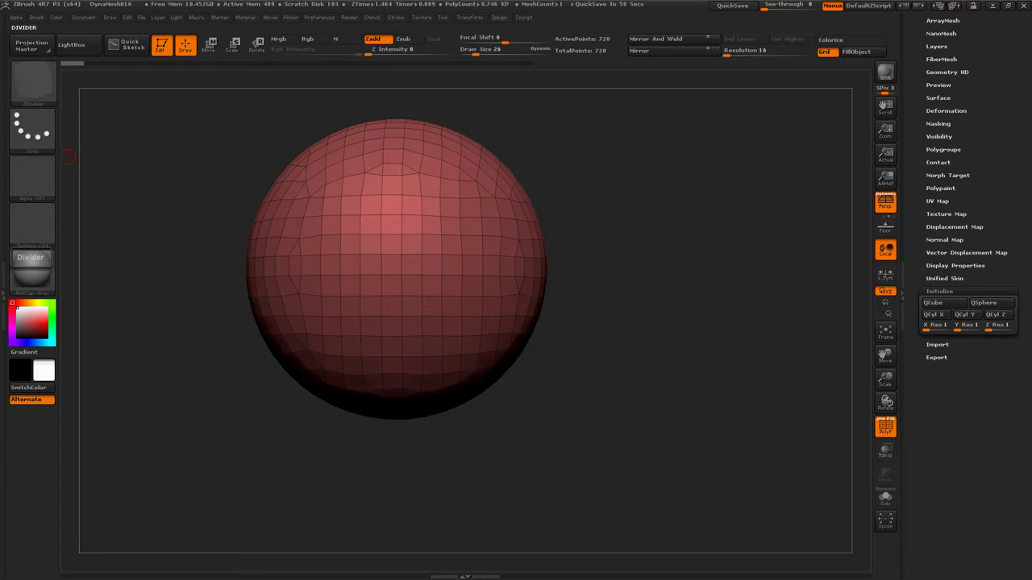
Step: Orbit the sphere and open the Brush palette to check the ZModeler brush
mouse_move(68, 157)
mouse_down()
mouse_move(567, 329)
mouse_move(559, 267)
mouse_move(587, 280)
mouse_up()
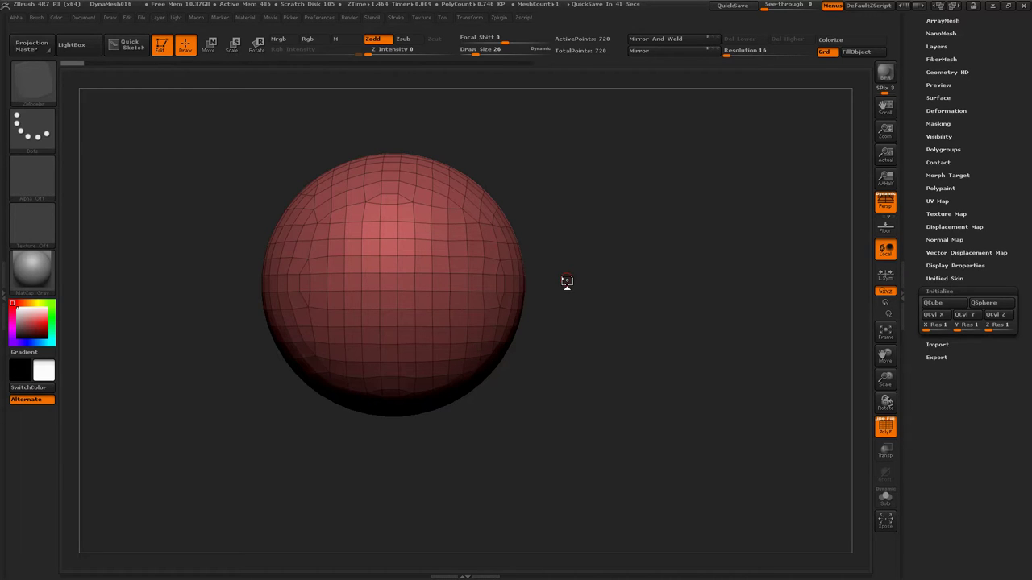
drag(567, 281, 600, 291)
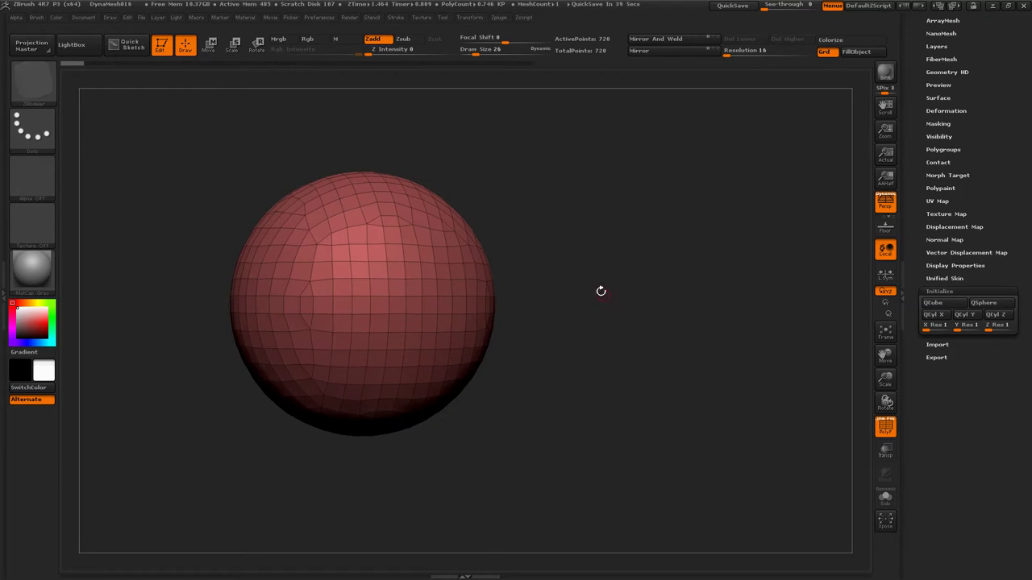
click(34, 83)
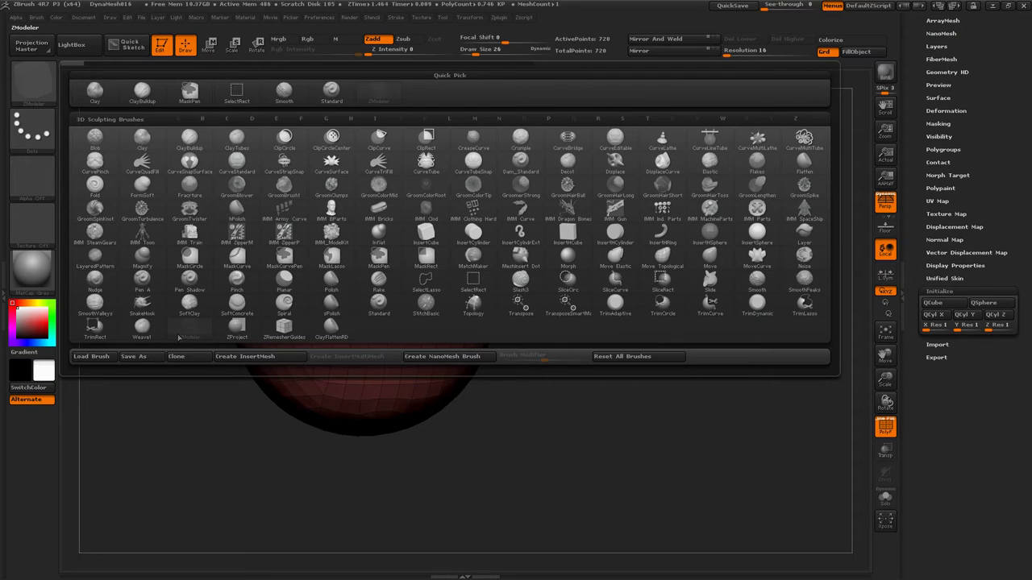
Step: Adjust the sphere view and raise the brush Draw Size
drag(403, 396, 466, 371)
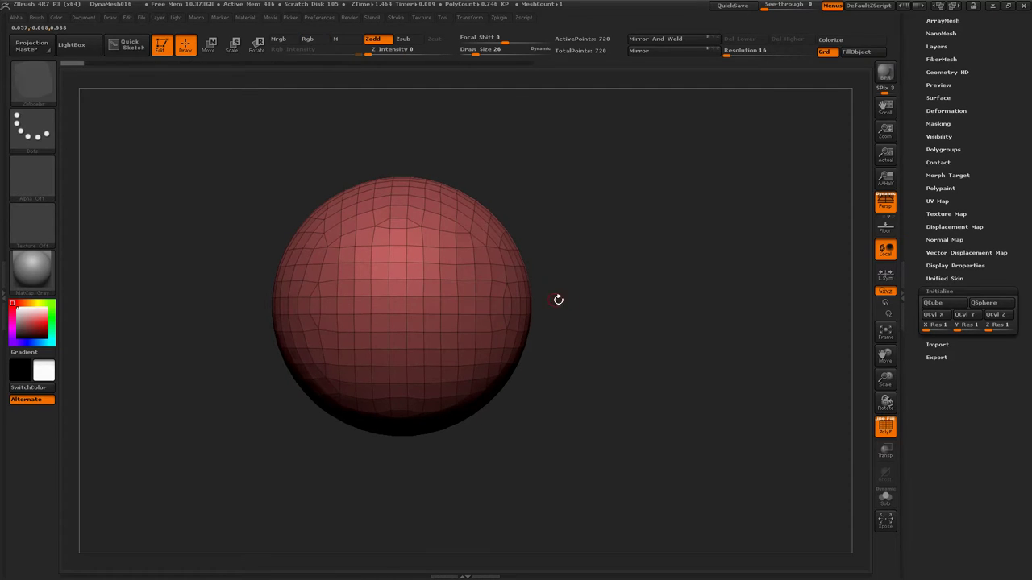
drag(557, 297, 525, 235)
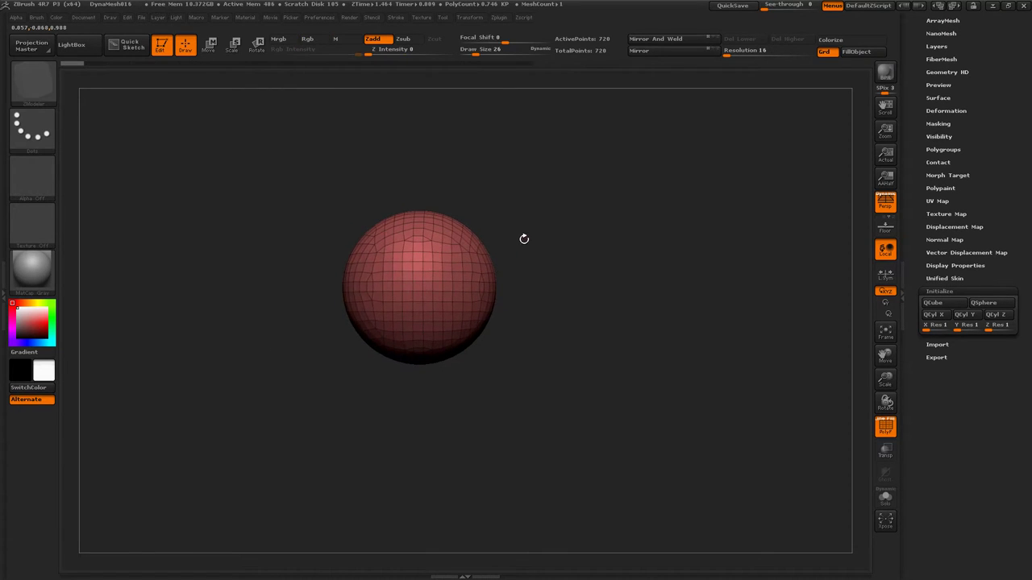
alt+drag(535, 271, 479, 250)
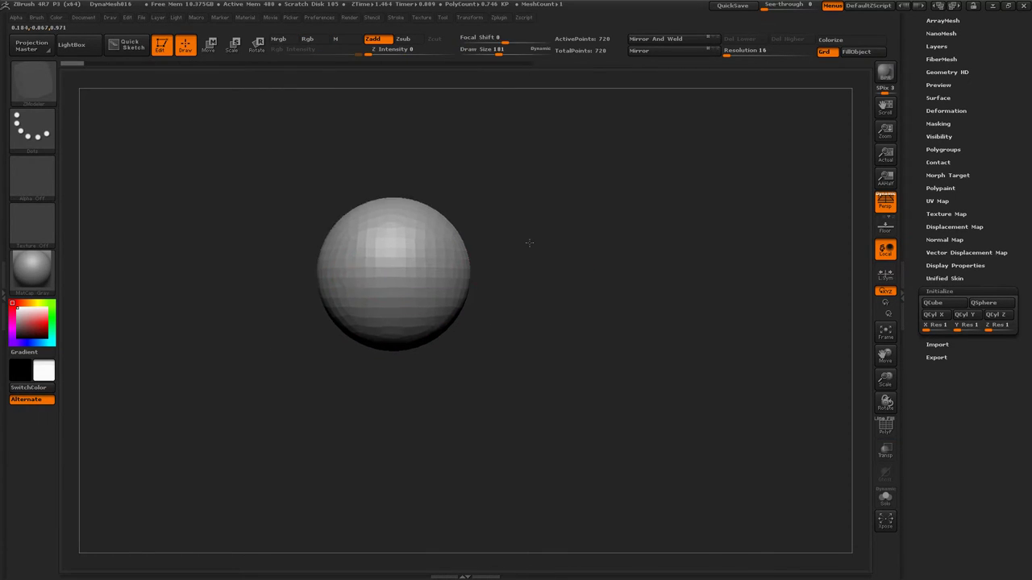
key(b)
key(c)
key(l)
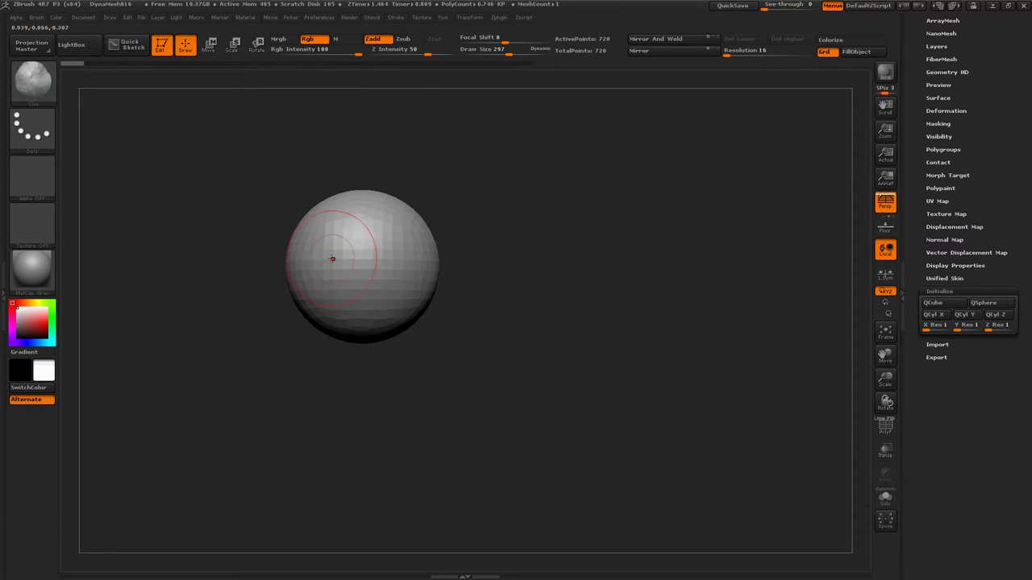
drag(430, 49, 443, 49)
mouse_move(306, 298)
mouse_down()
mouse_move(354, 214)
mouse_move(382, 240)
mouse_move(379, 279)
mouse_up()
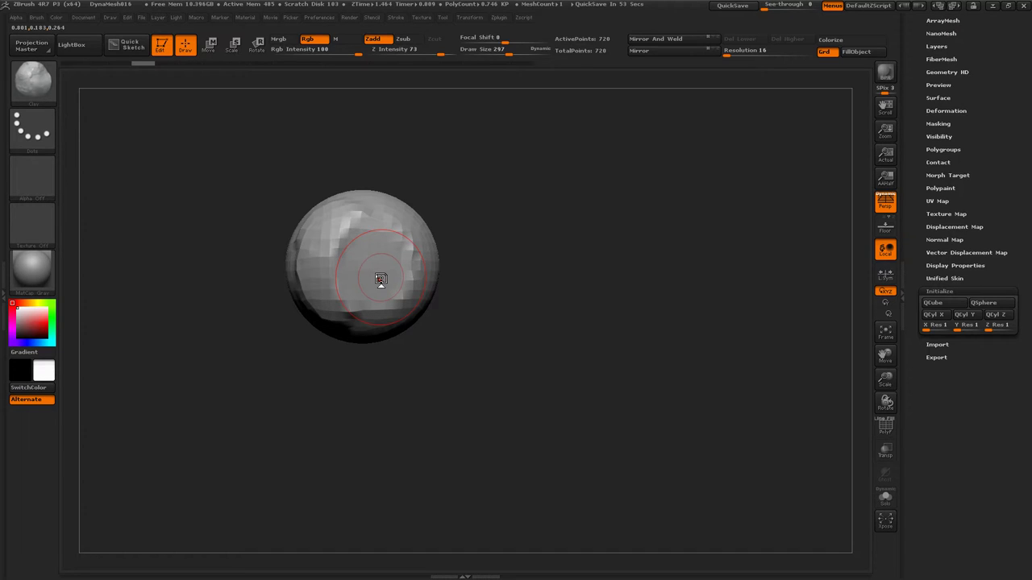
mouse_move(381, 279)
shift+mouse_down()
mouse_move(345, 272)
mouse_move(376, 282)
shift+mouse_up()
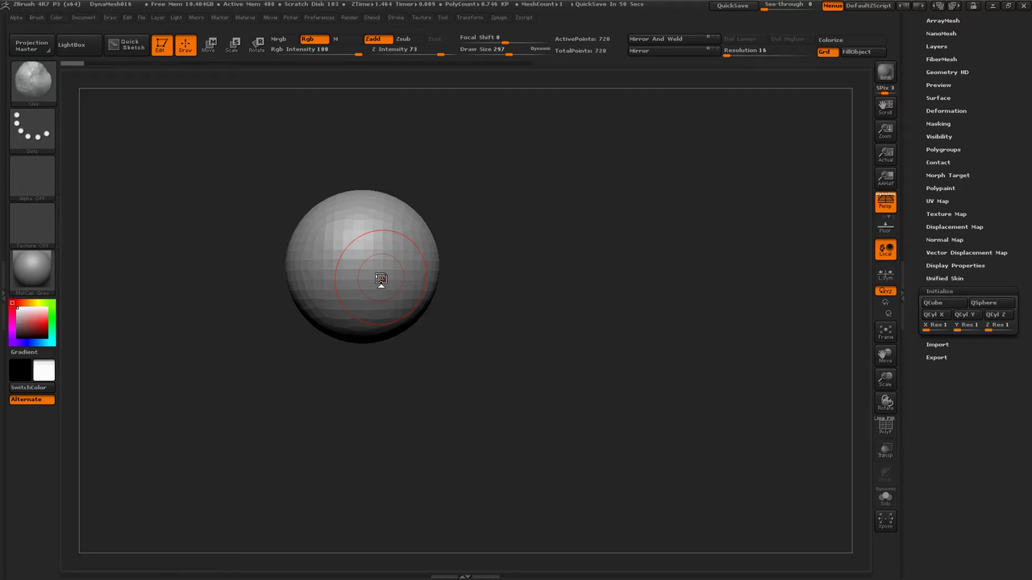
drag(452, 278, 493, 275)
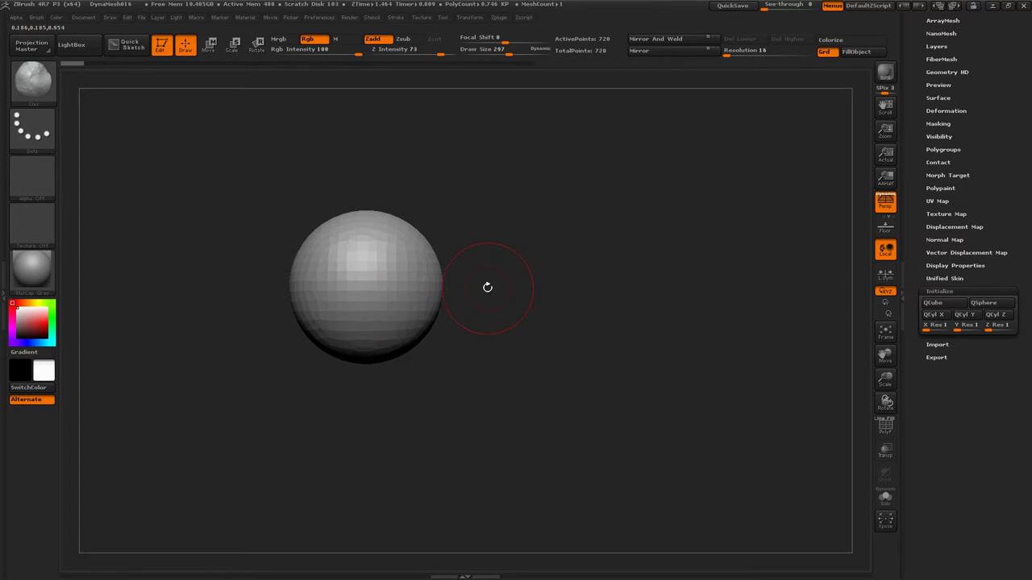
mouse_move(426, 237)
alt+mouse_down()
mouse_move(470, 309)
mouse_move(495, 274)
alt+mouse_up()
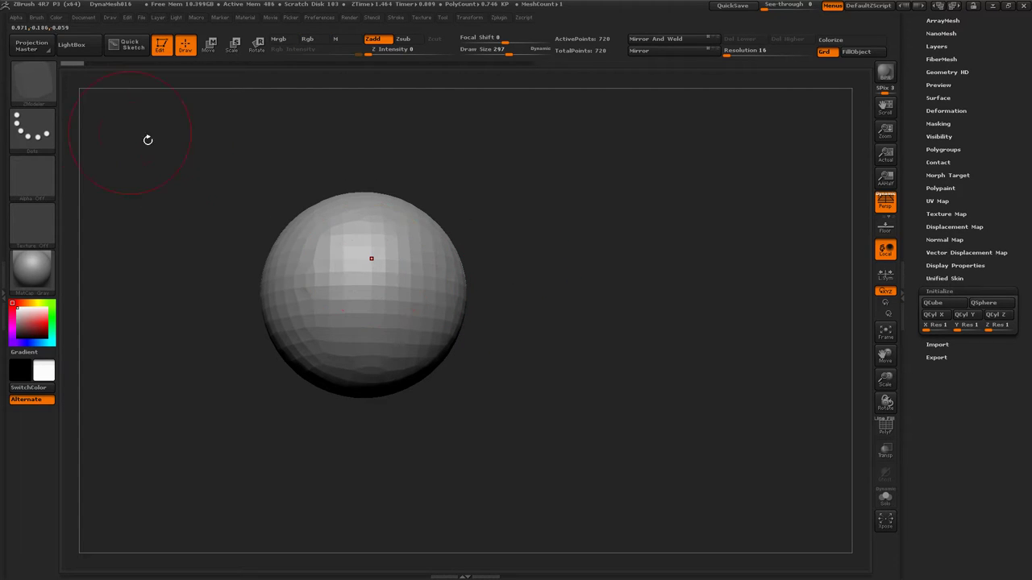
key(s)
Step: Turn the PolyF polygon wireframe back on and orbit the sphere
mouse_move(414, 300)
mouse_down()
mouse_move(399, 284)
mouse_move(512, 310)
mouse_move(564, 291)
mouse_up()
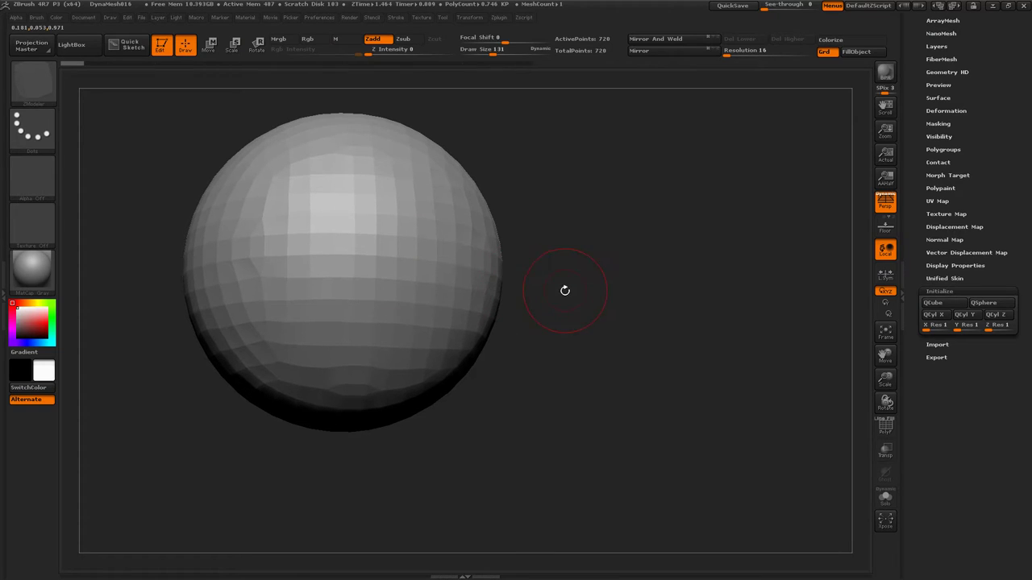
click(885, 429)
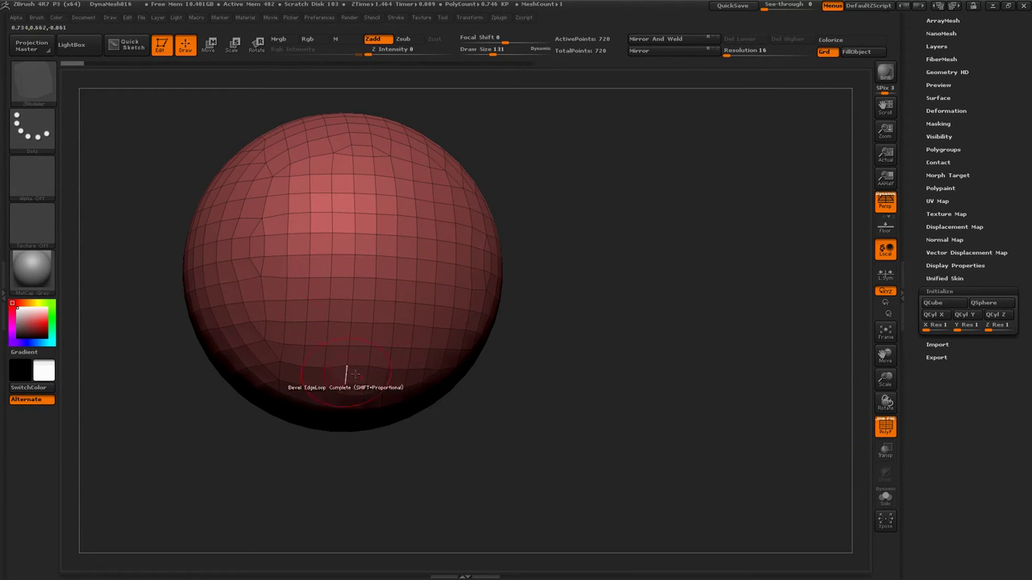
drag(576, 256, 599, 249)
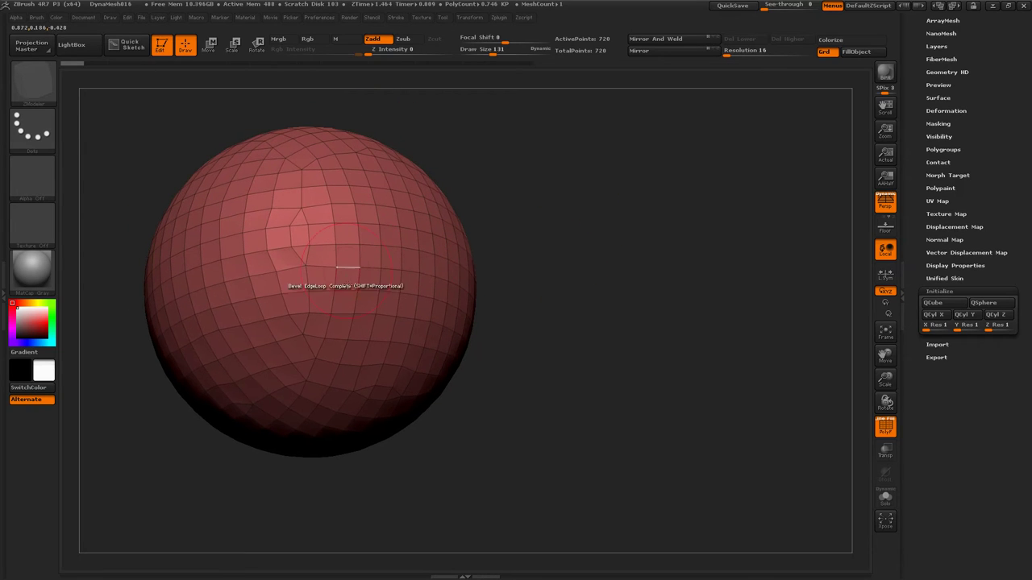
drag(479, 282, 508, 263)
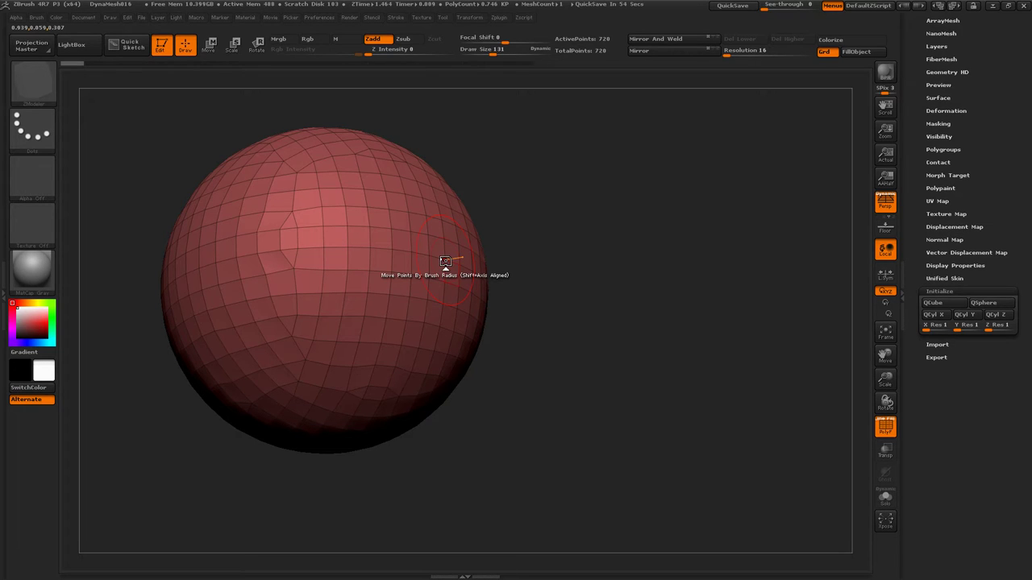
drag(445, 262, 590, 257)
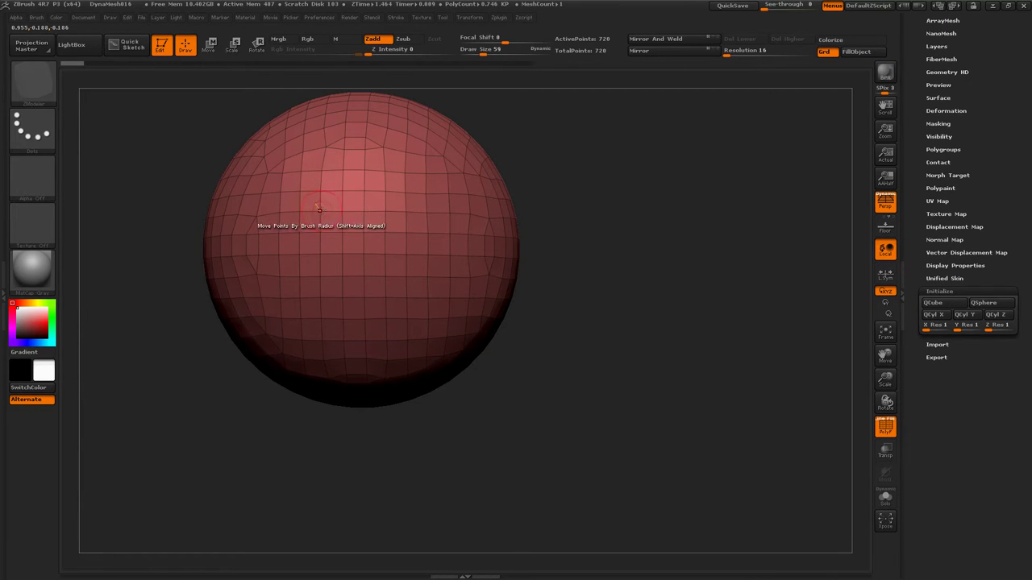
Step: Zoom into the sphere surface and lower Draw Size to 15
ctrl+right_drag(322, 196, 302, 238)
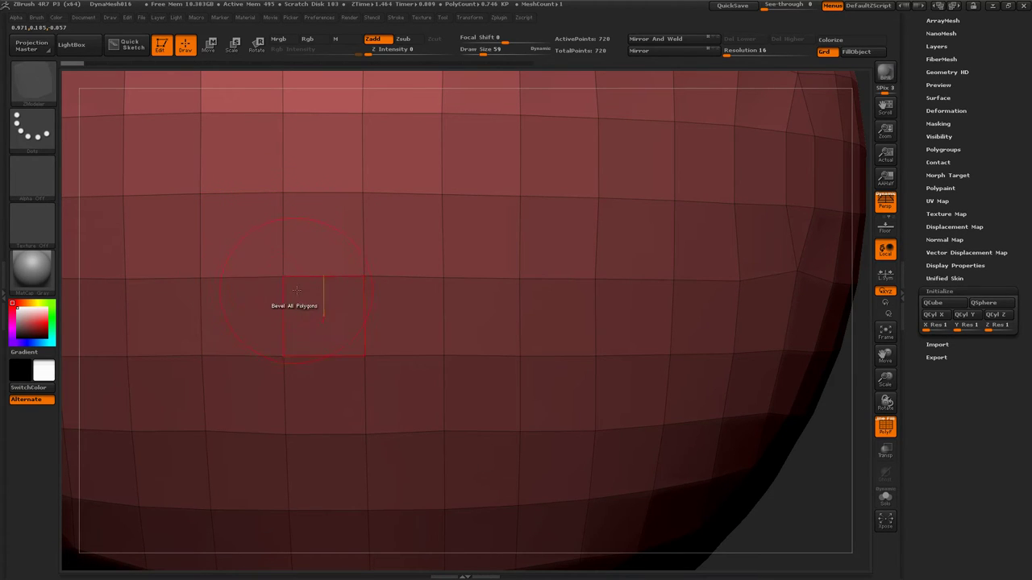
key(s)
drag(298, 242, 256, 242)
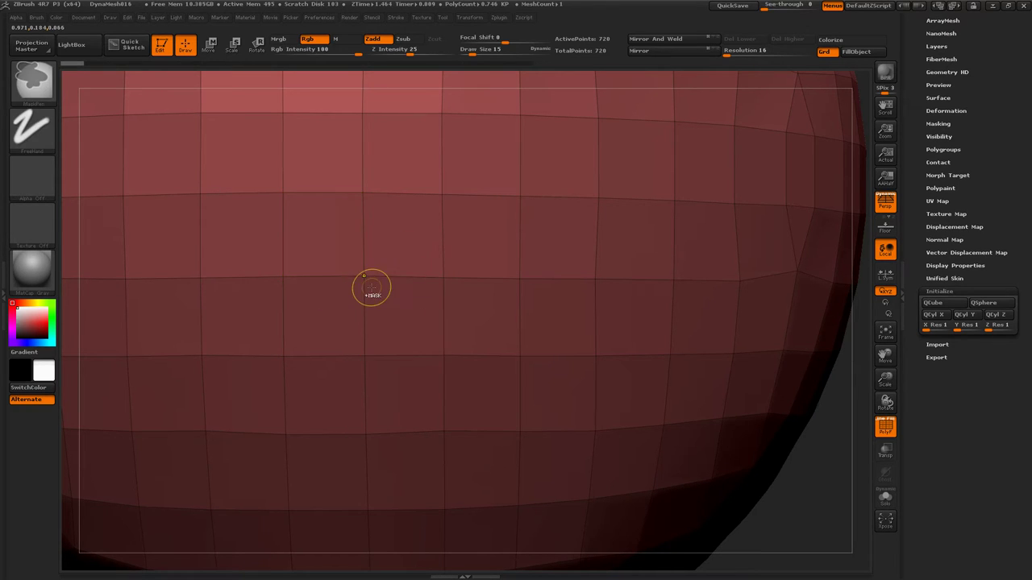
ctrl+right_drag(371, 288, 355, 169)
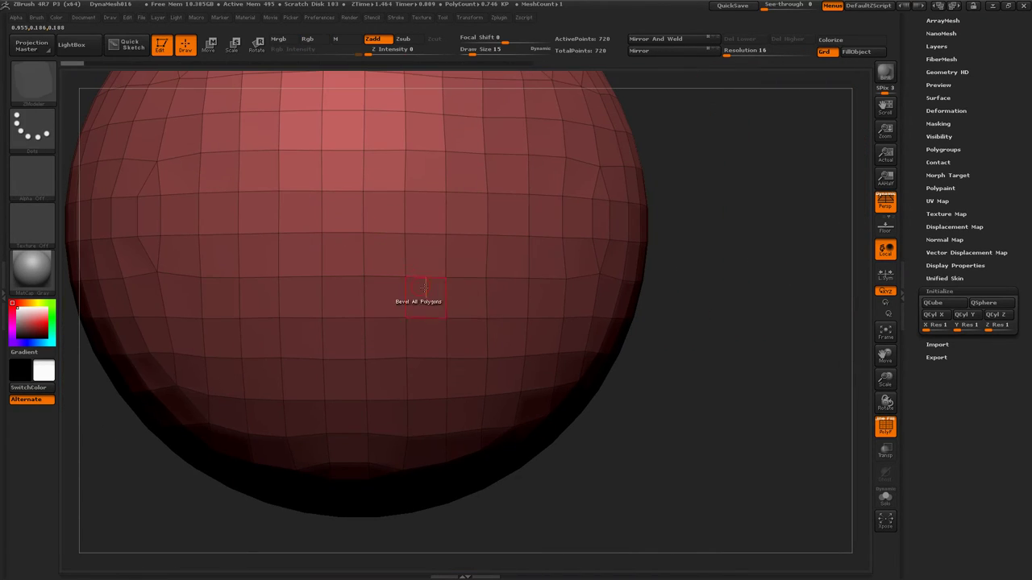
Step: Initialize a QCube in place of the sphere and bring up the ZModeler Bevel options
click(936, 303)
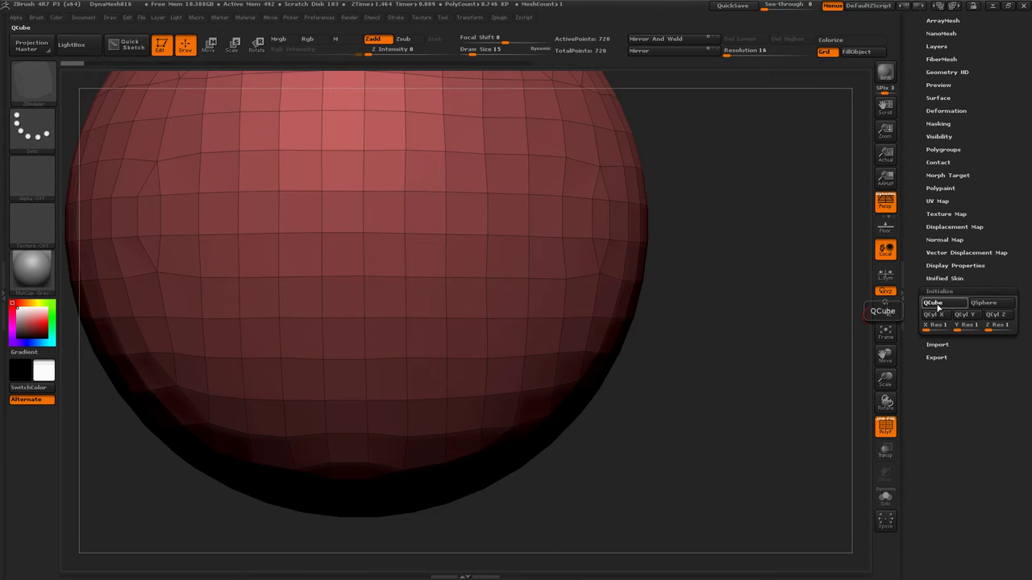
mouse_move(464, 361)
mouse_down()
mouse_move(495, 357)
mouse_move(497, 341)
mouse_move(449, 307)
mouse_move(468, 337)
mouse_move(540, 323)
mouse_move(563, 331)
mouse_move(516, 318)
mouse_up()
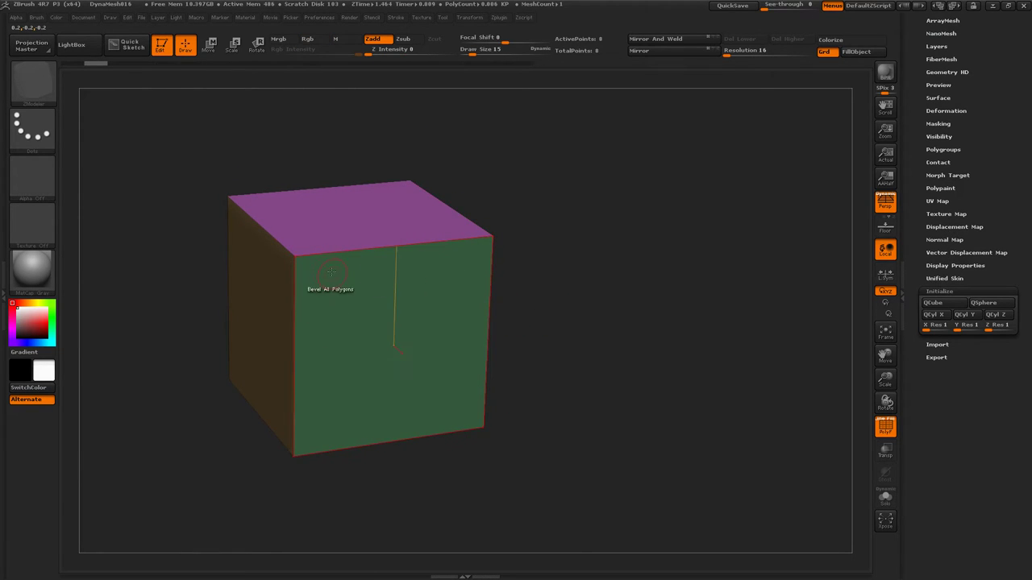
drag(540, 272, 522, 272)
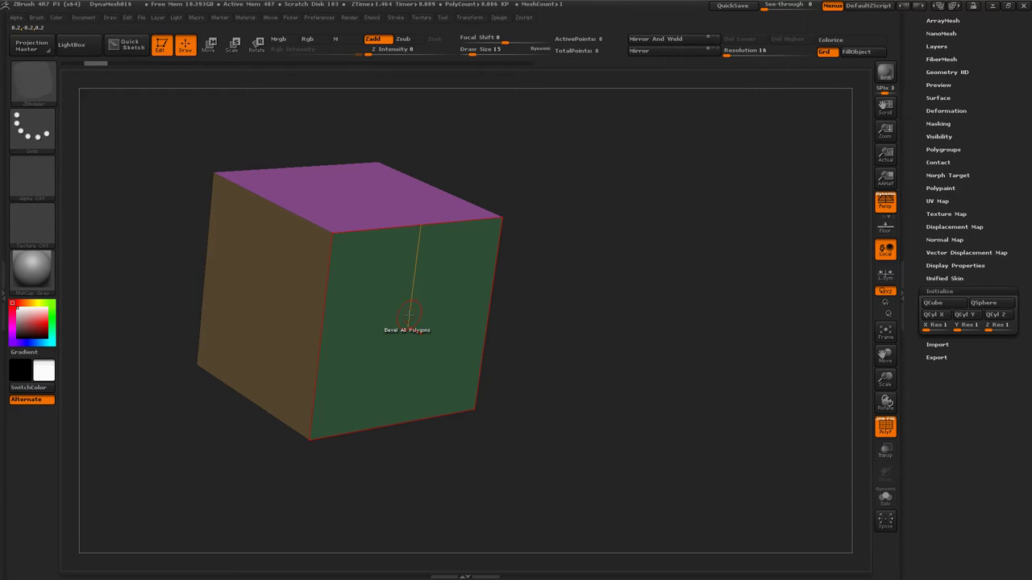
key(space)
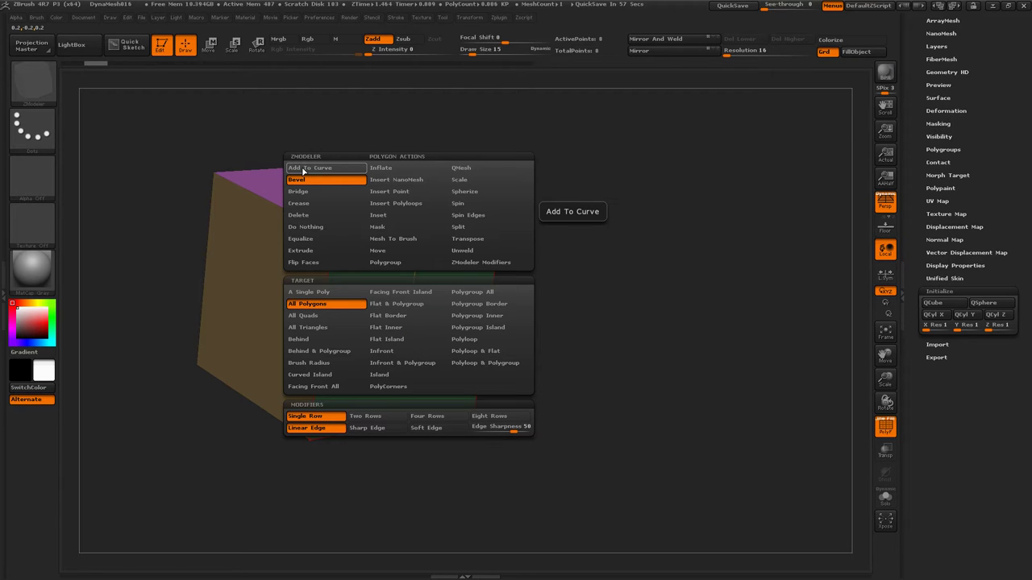
click(321, 294)
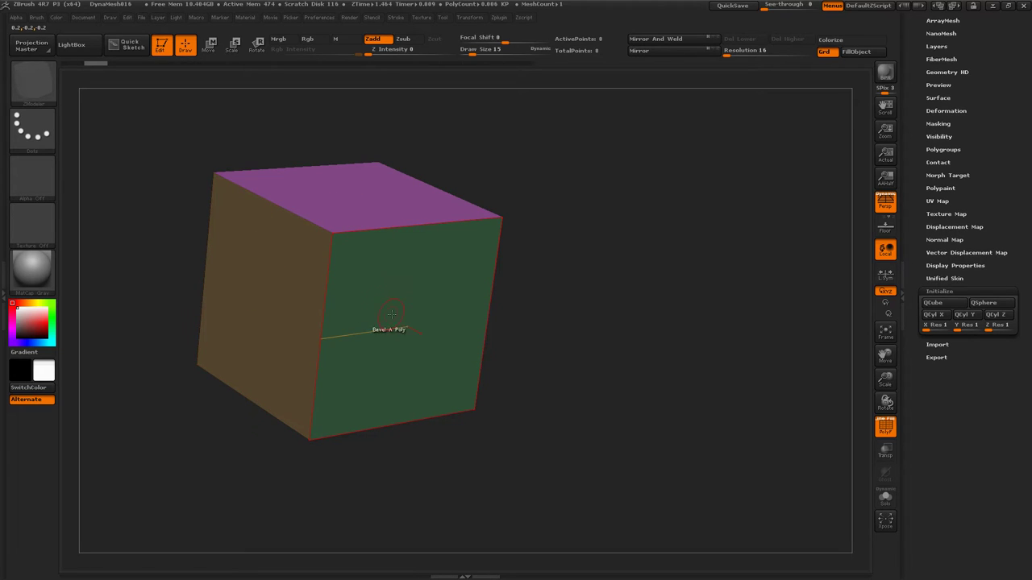
drag(403, 299, 333, 229)
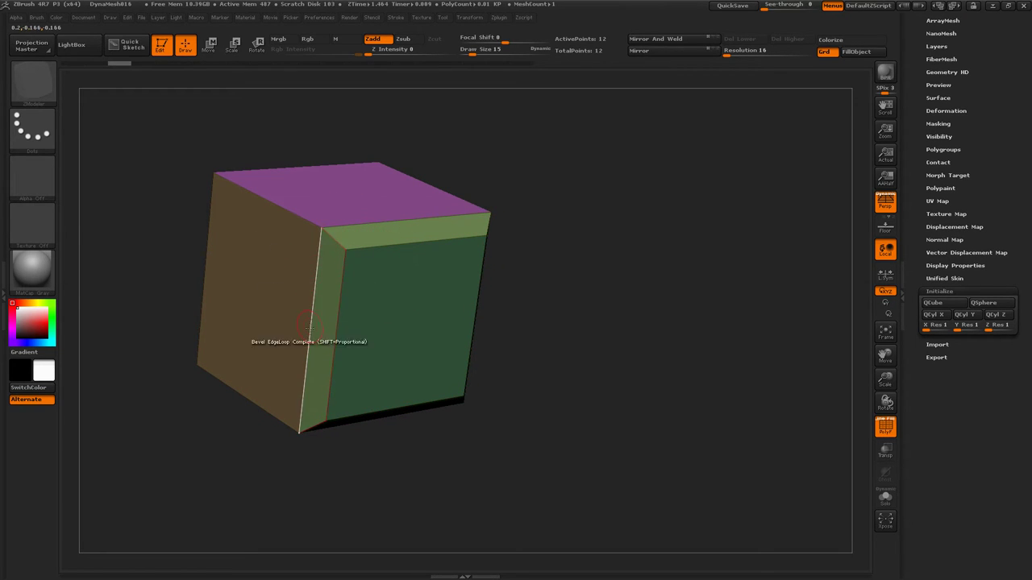
mouse_move(501, 372)
mouse_down()
mouse_move(510, 323)
mouse_move(314, 303)
mouse_up()
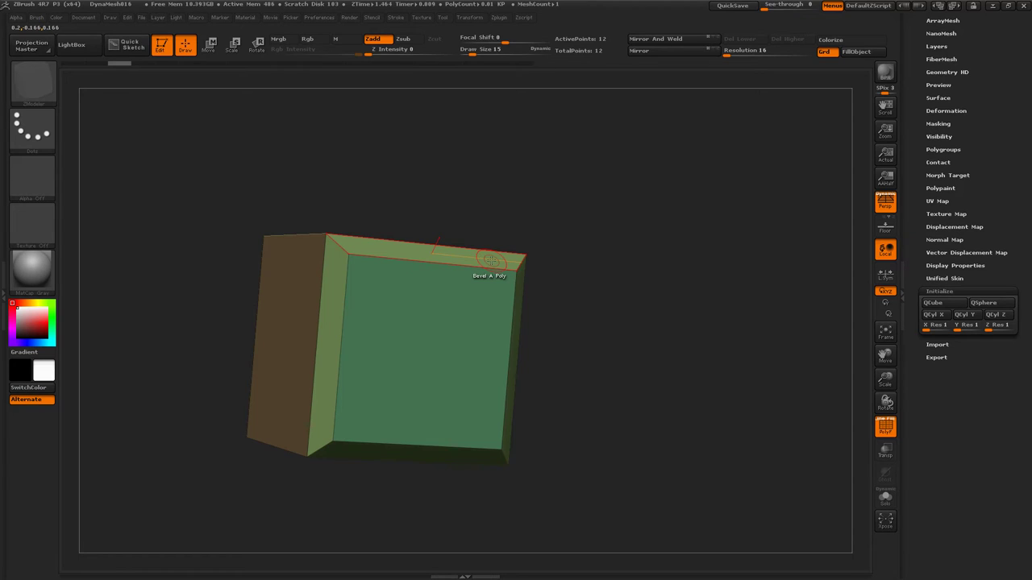
mouse_move(484, 234)
mouse_down()
mouse_move(418, 260)
mouse_move(457, 270)
mouse_move(484, 307)
mouse_move(521, 262)
mouse_move(530, 267)
mouse_up()
key(ctrl+z)
key(space)
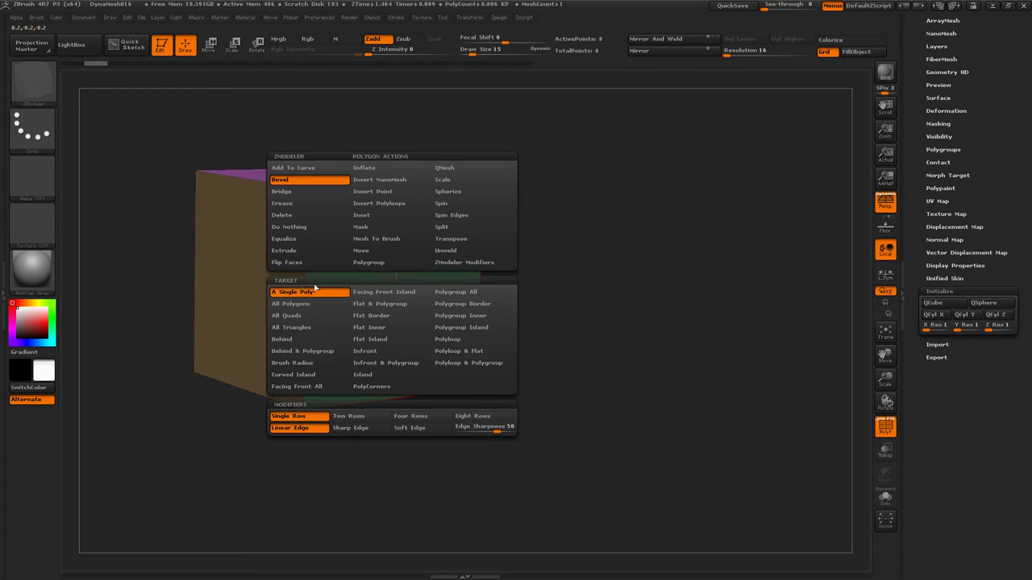
click(289, 303)
drag(363, 294, 381, 281)
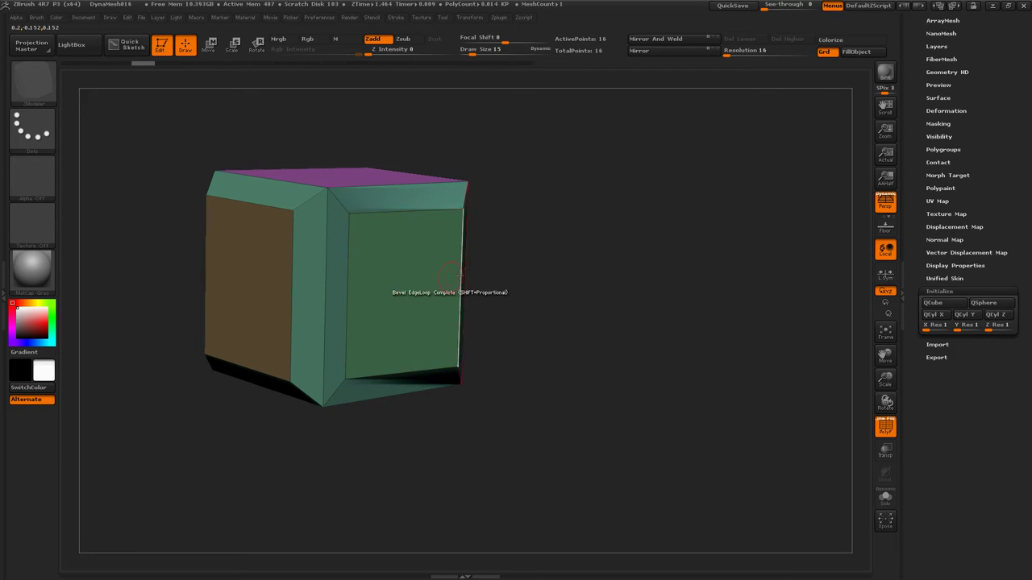
drag(501, 261, 513, 282)
key(ctrl+z)
key(ctrl+z)
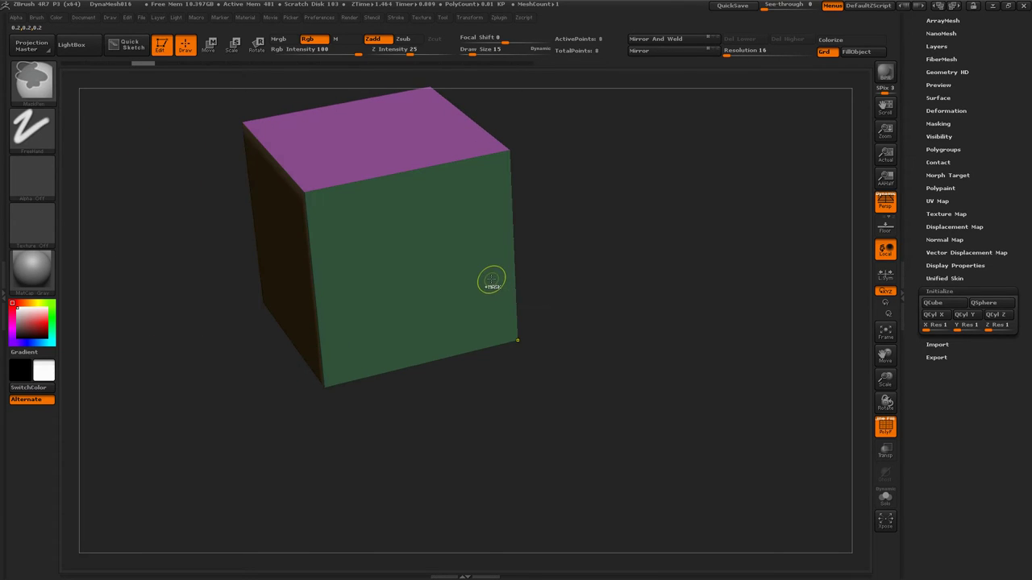
Step: Trial-bevel every cube edge with Bevel targeting All Polygons, then undo it
drag(568, 272, 463, 279)
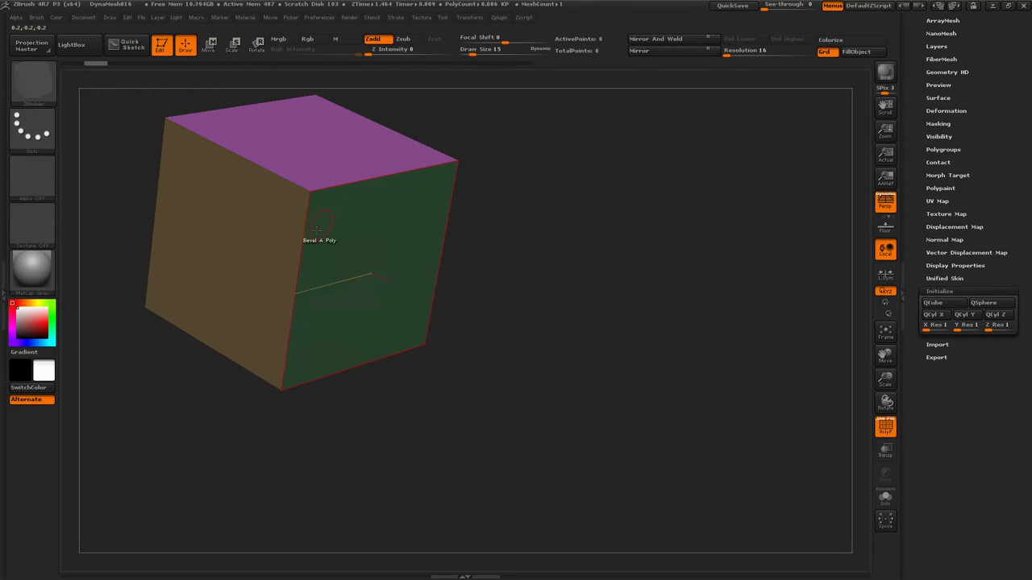
key(space)
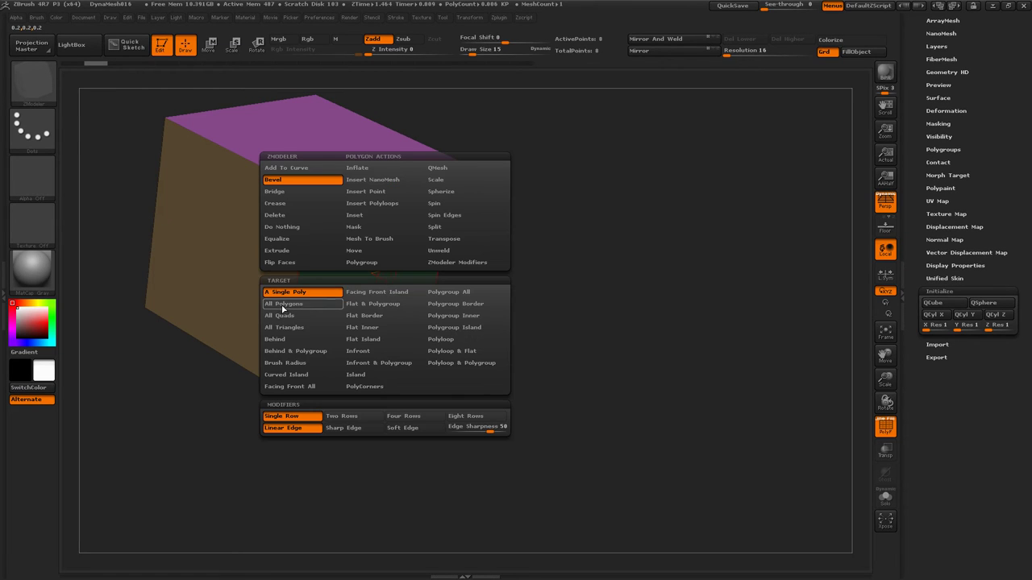
click(270, 304)
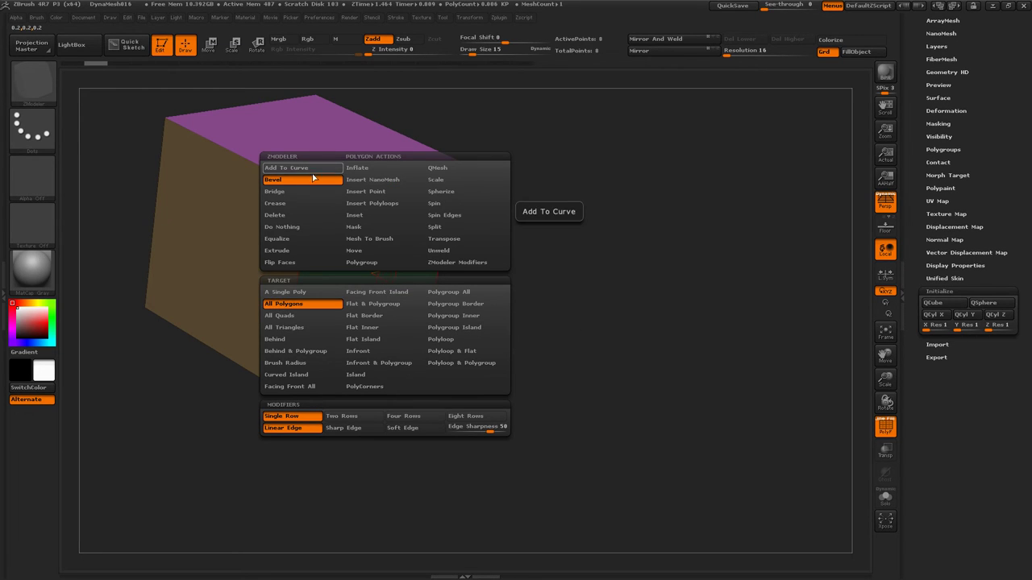
click(281, 309)
mouse_move(341, 264)
mouse_down()
mouse_move(477, 316)
mouse_move(479, 246)
mouse_move(525, 258)
mouse_move(486, 290)
mouse_move(492, 302)
mouse_move(482, 292)
mouse_move(511, 299)
mouse_move(485, 294)
mouse_up()
key(ctrl+z)
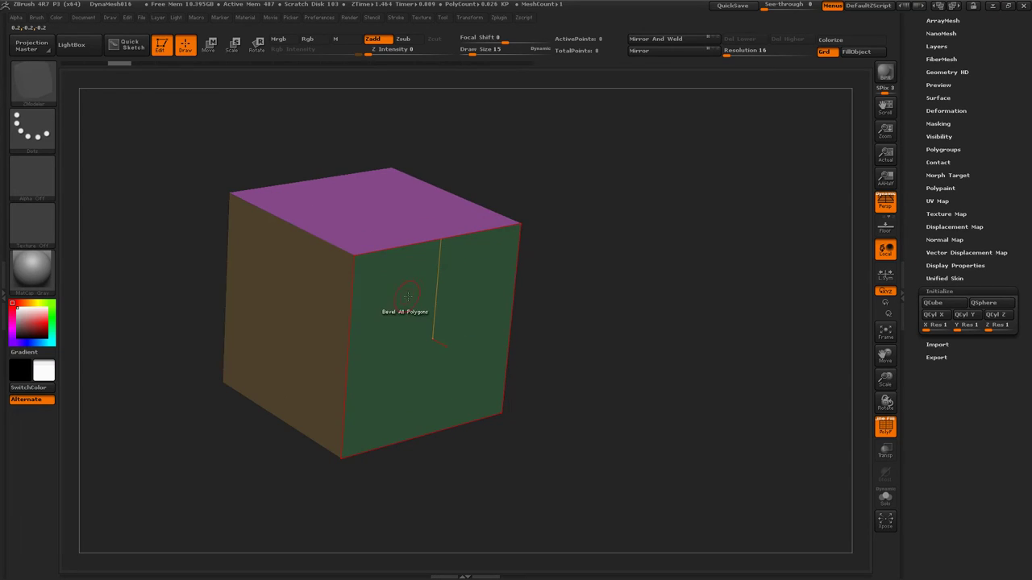
Step: Switch the ZModeler polygon action to QMesh on a single polygon
key(space)
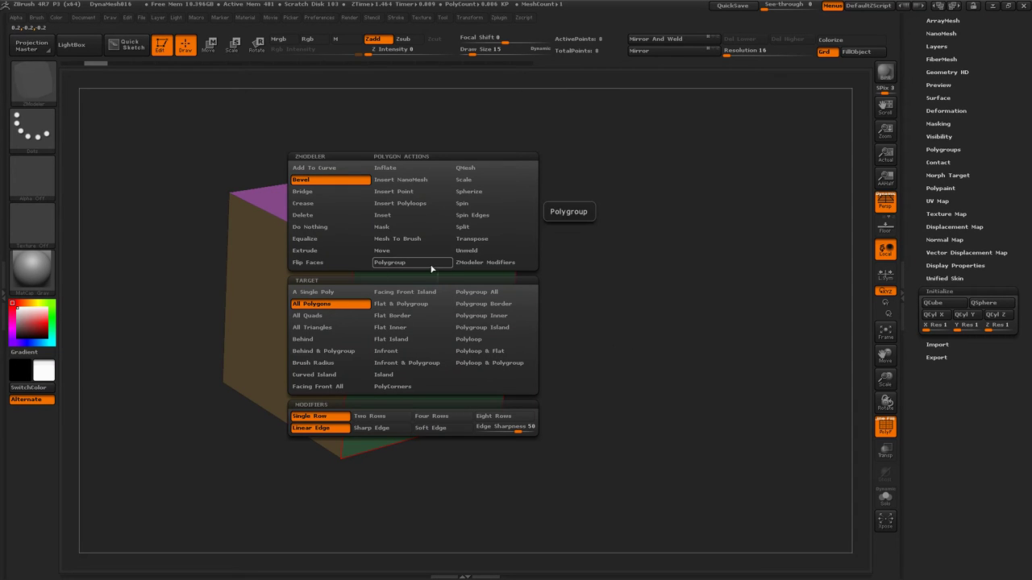
click(477, 170)
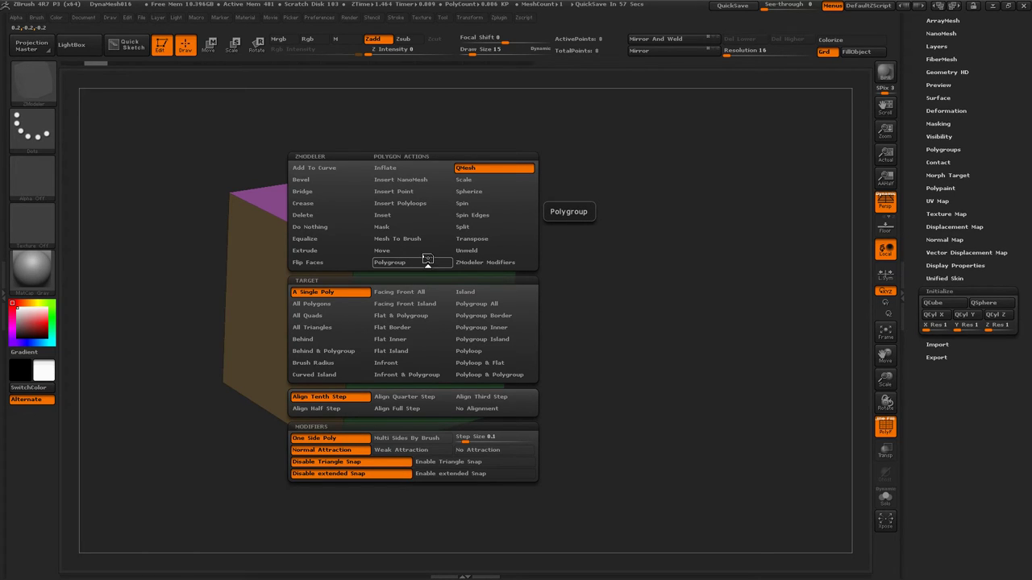
key(space)
Step: QMesh the top face up into a tall block and the right face out into a long arm
drag(612, 234, 461, 208)
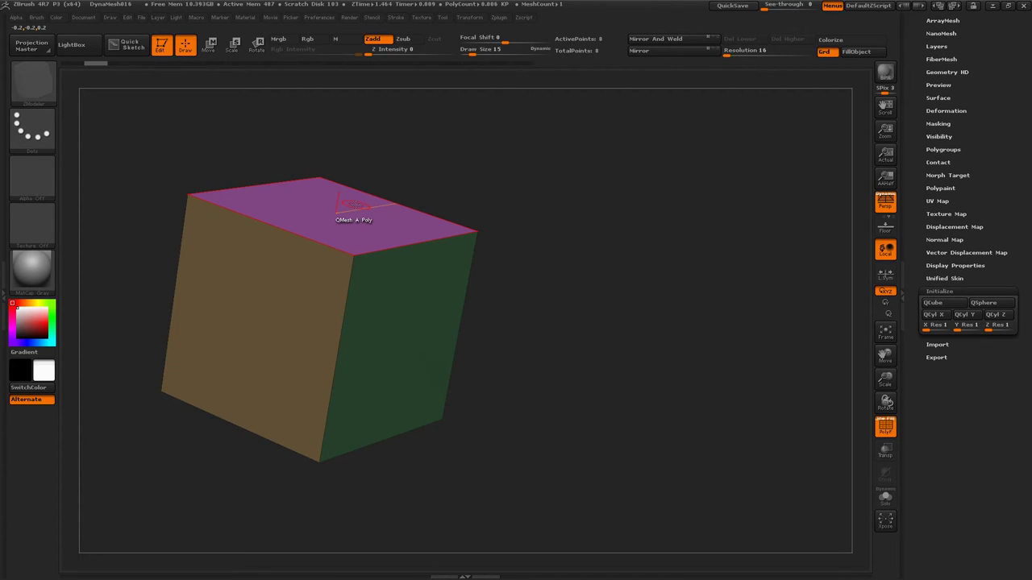
drag(340, 215, 355, 111)
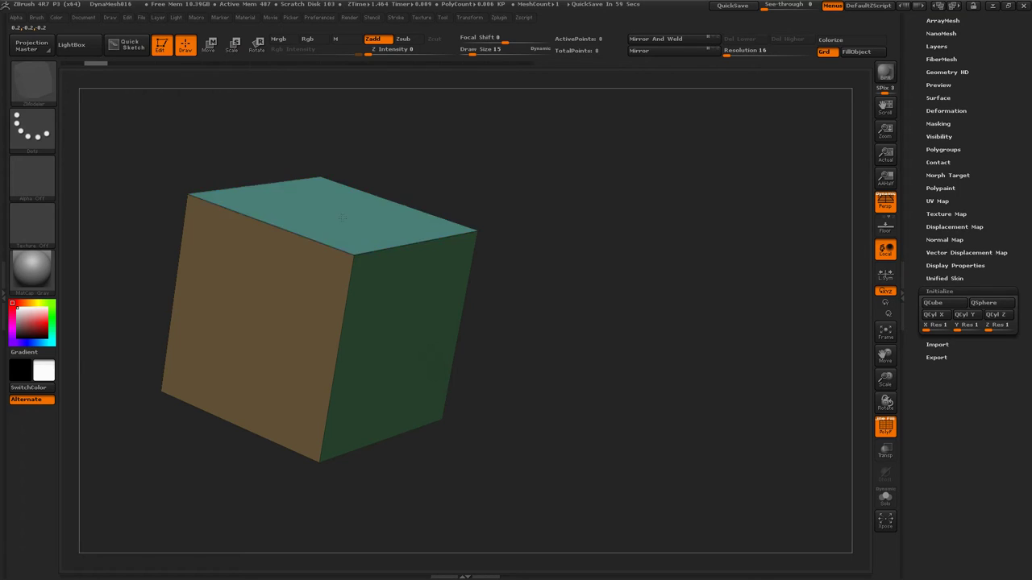
drag(569, 284, 567, 295)
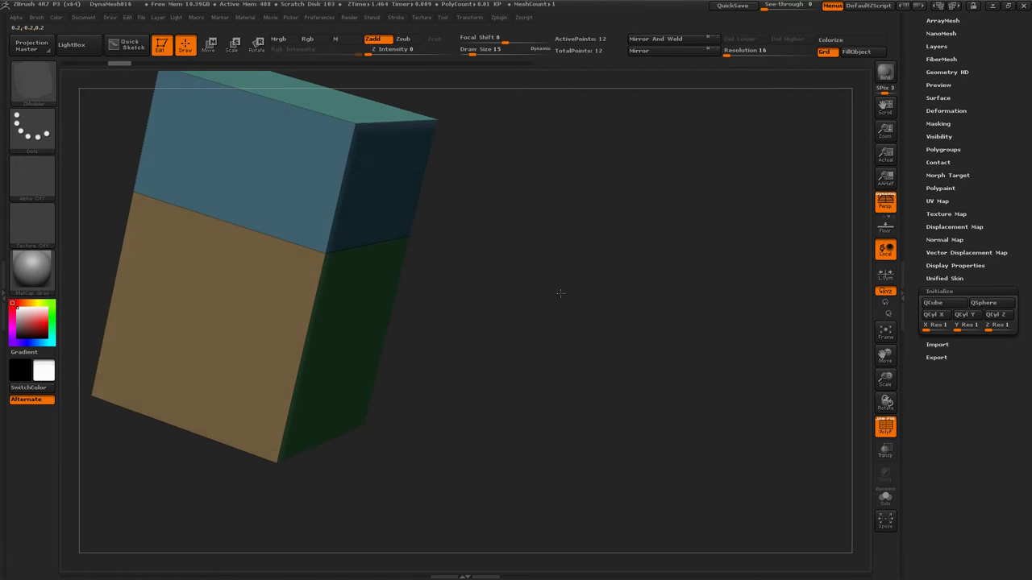
mouse_move(421, 196)
mouse_down()
mouse_move(556, 254)
mouse_move(495, 221)
mouse_move(510, 185)
mouse_move(498, 188)
mouse_up()
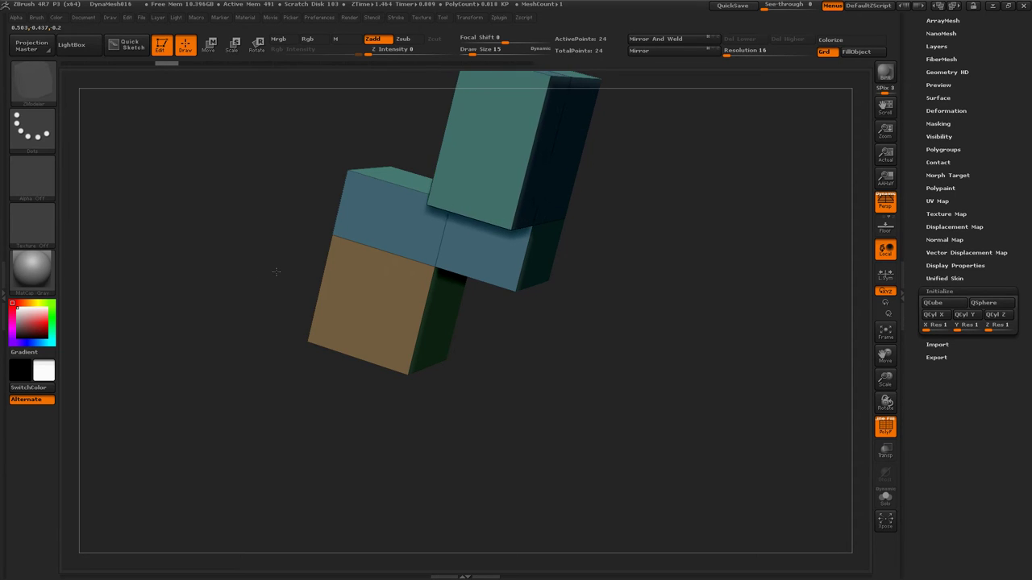
mouse_move(650, 286)
mouse_down()
mouse_move(674, 283)
mouse_move(587, 295)
mouse_move(525, 270)
mouse_move(541, 362)
mouse_move(477, 377)
mouse_up()
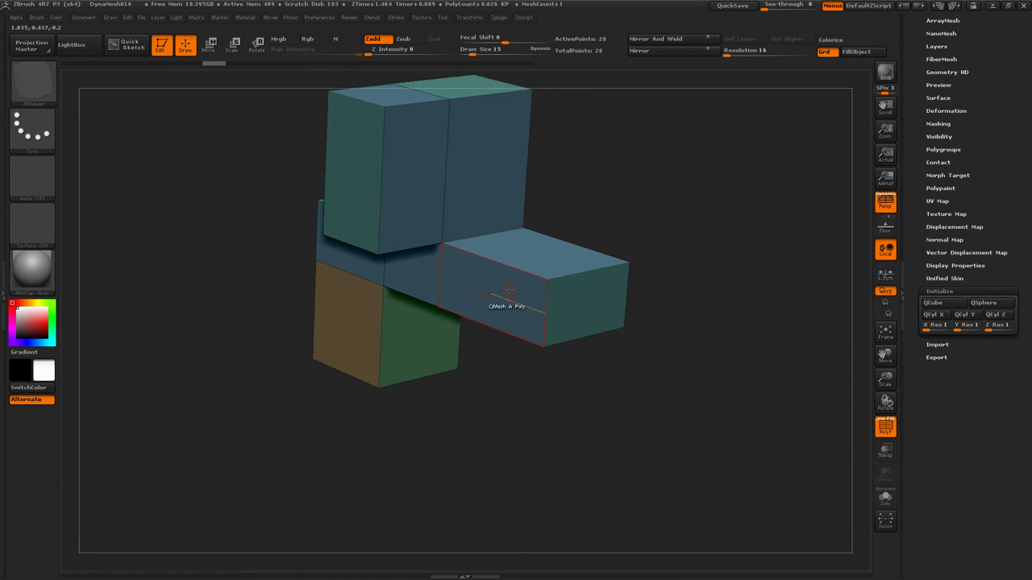
right_click(569, 304)
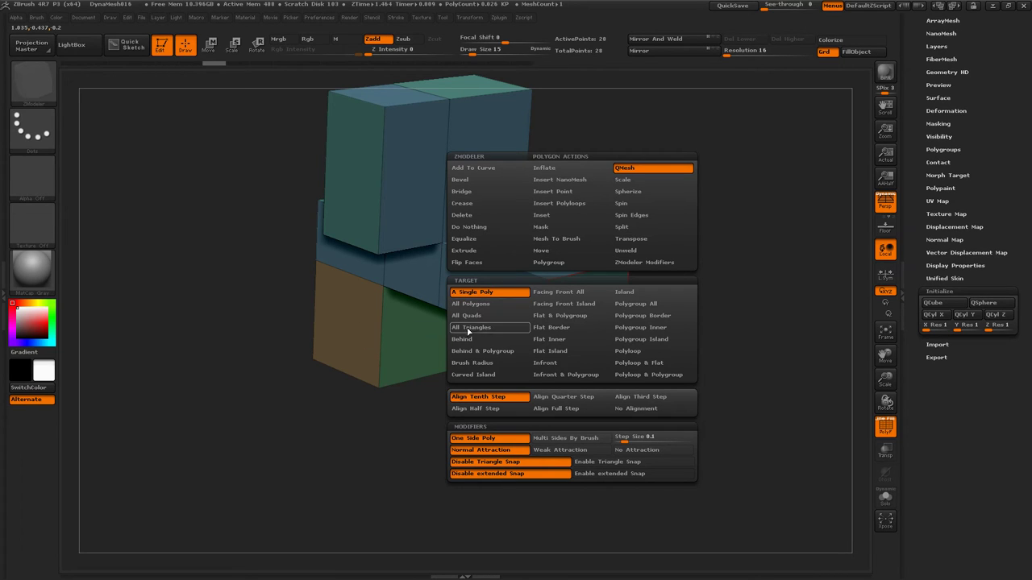
Step: Try QMesh with Polygroup All on the arm, then undo back to the block-and-arm shape
click(645, 306)
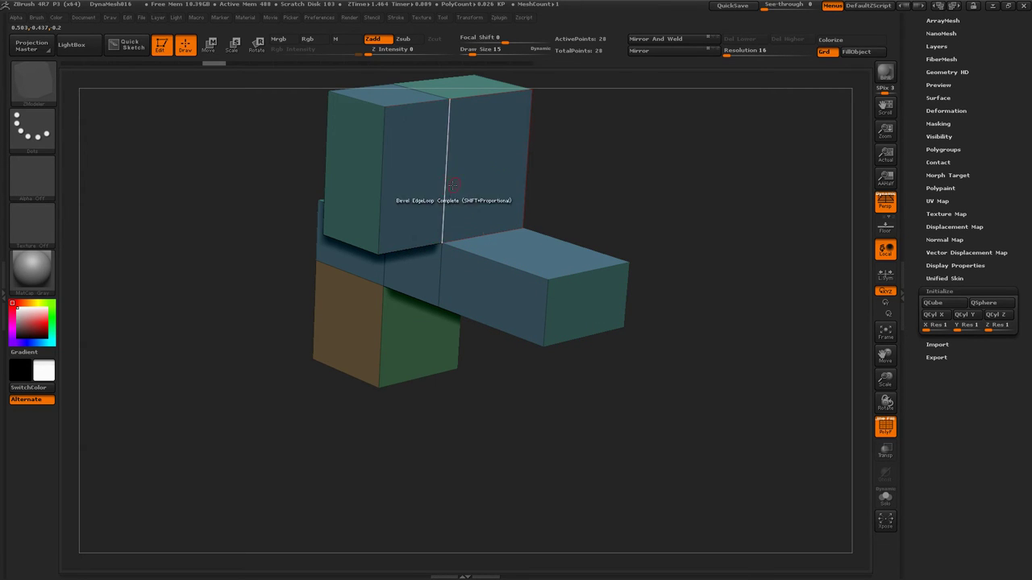
mouse_move(470, 213)
mouse_down()
mouse_move(533, 194)
mouse_move(480, 192)
mouse_move(487, 208)
mouse_up()
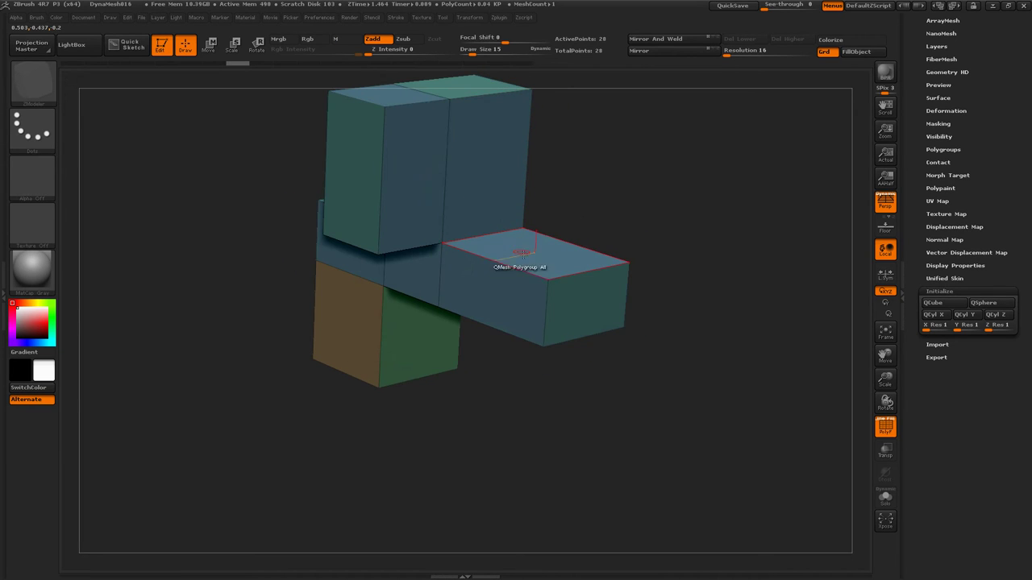
drag(587, 302, 584, 304)
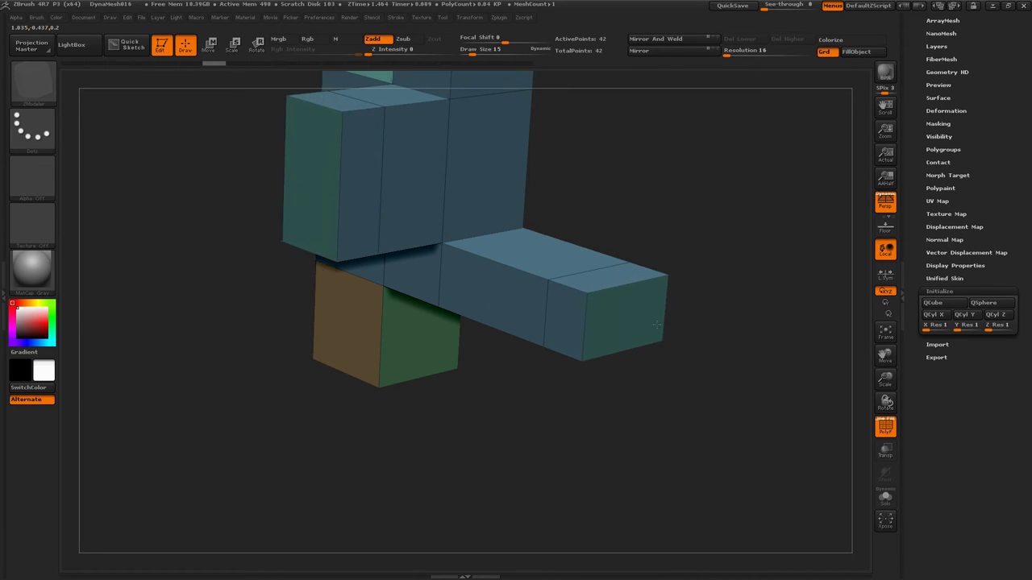
key(ctrl+z)
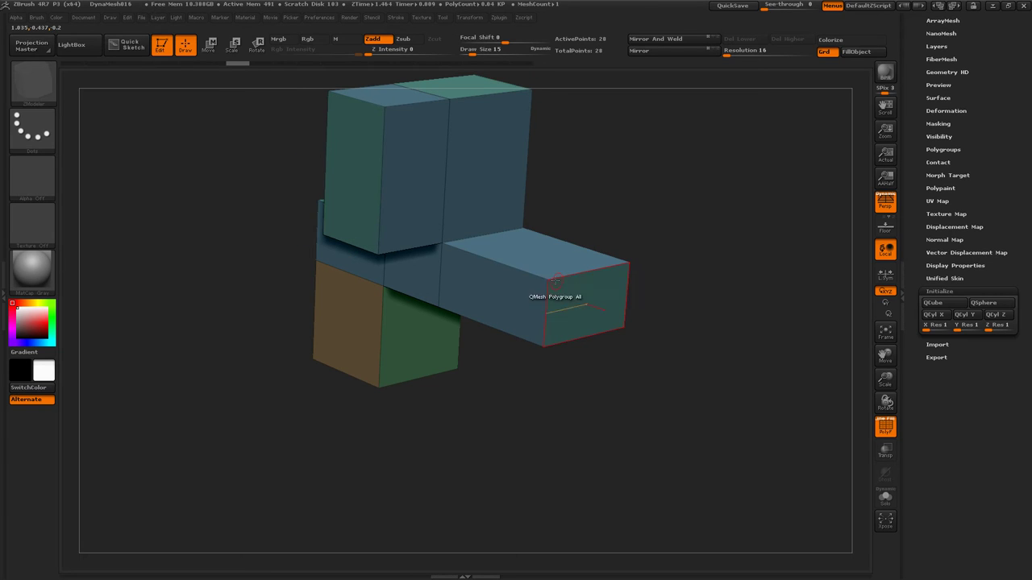
Step: Try QMesh targeting All Polygons, inflating the whole mesh, then undo it
key(space)
click(421, 303)
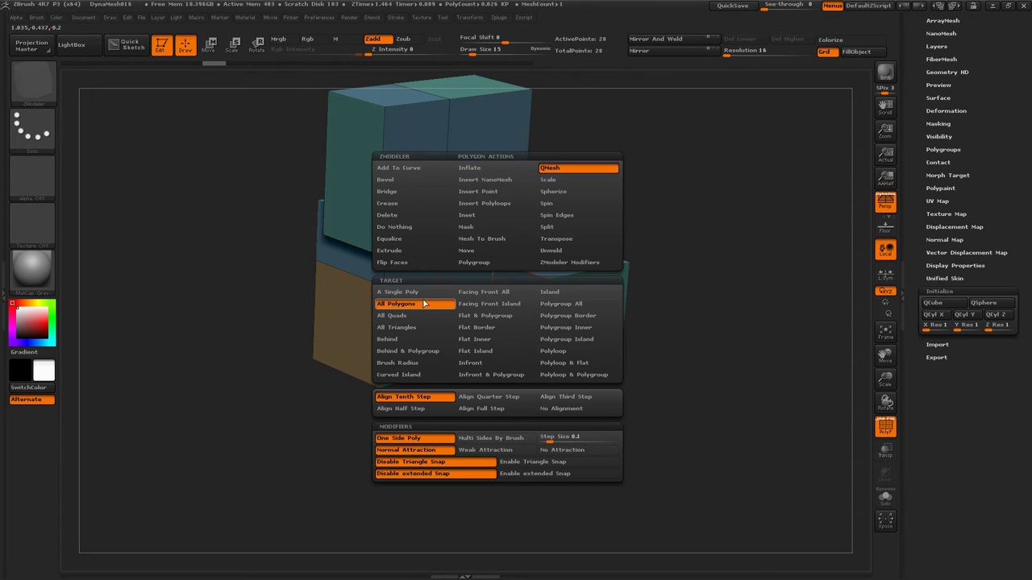
click(531, 253)
mouse_move(530, 253)
mouse_down()
mouse_move(586, 240)
mouse_move(521, 250)
mouse_up()
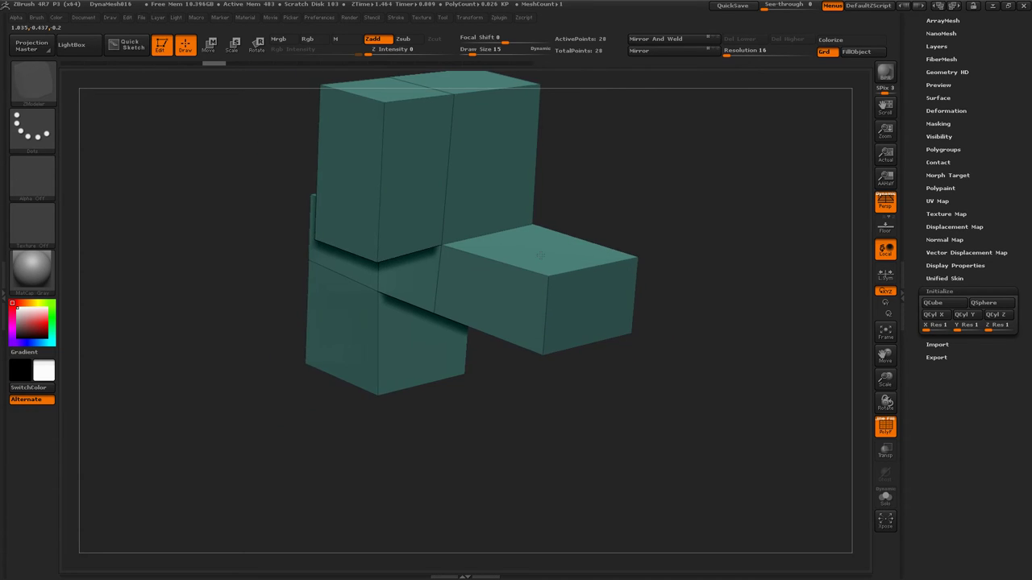
key(ctrl+z)
Step: Reset the QMesh target to A Single Poly and bring up the edge actions
key(space)
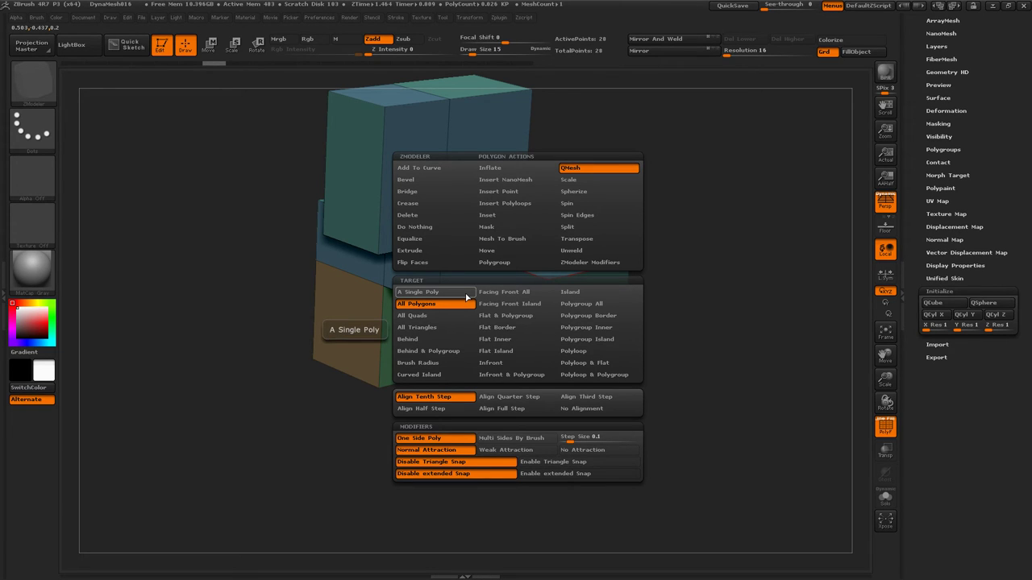
click(466, 298)
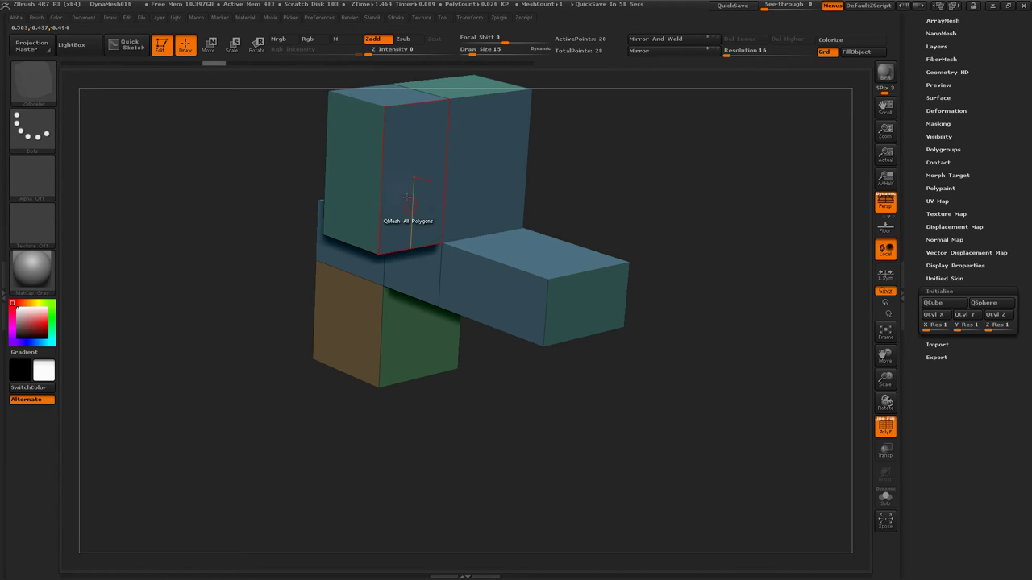
key(space)
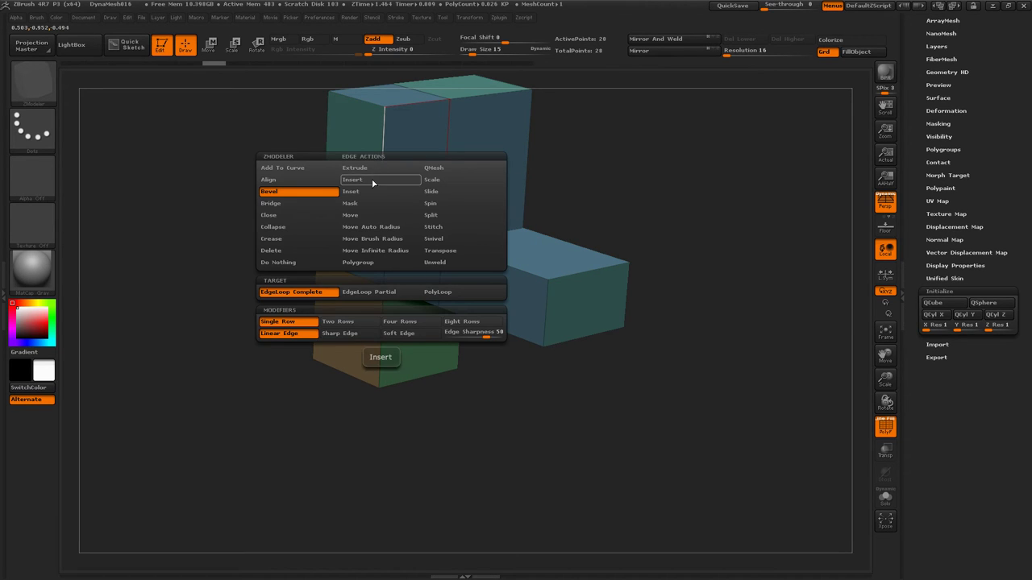
Step: Use Insert EdgeLoop to add a horizontal and a vertical loop across the upper box
click(373, 180)
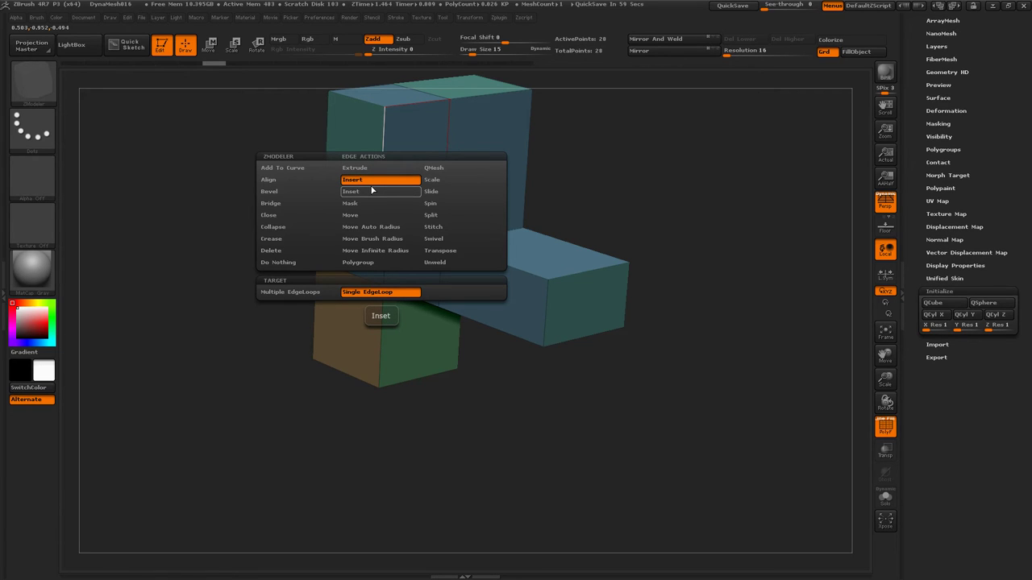
click(383, 149)
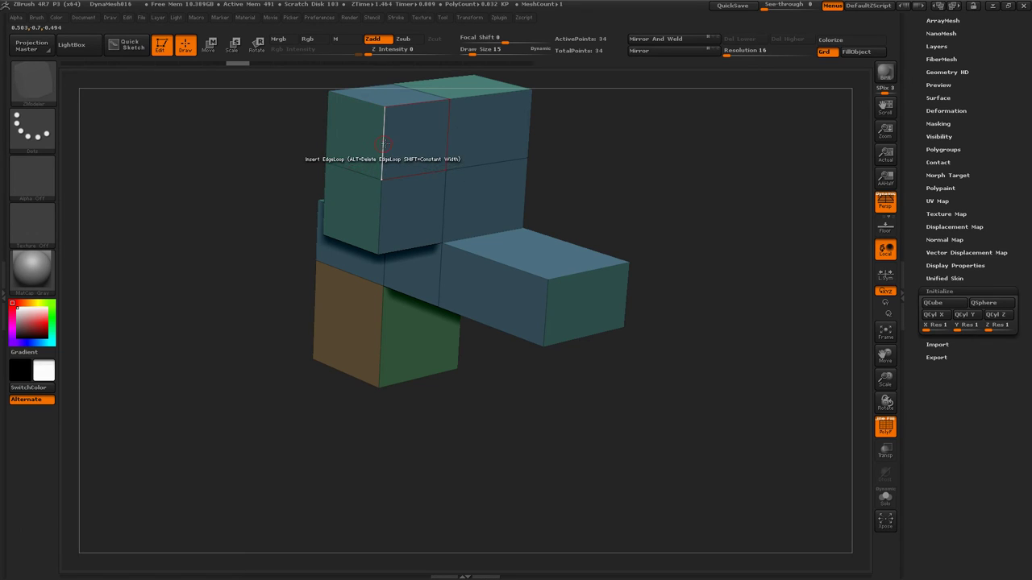
click(383, 144)
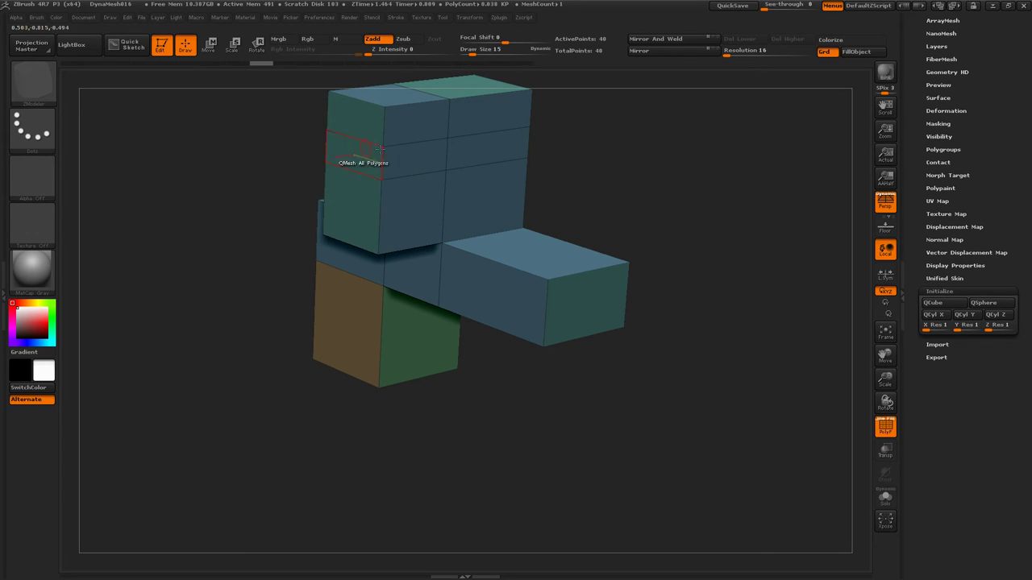
click(416, 174)
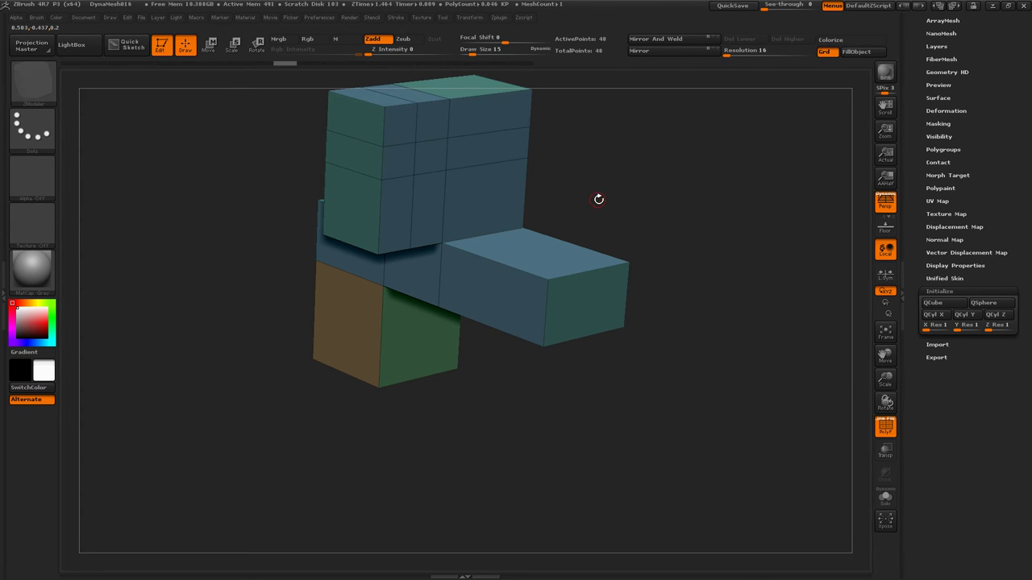
mouse_move(598, 200)
mouse_down()
mouse_move(548, 205)
mouse_move(567, 191)
mouse_move(555, 208)
mouse_move(577, 204)
mouse_move(411, 190)
mouse_up()
key(space)
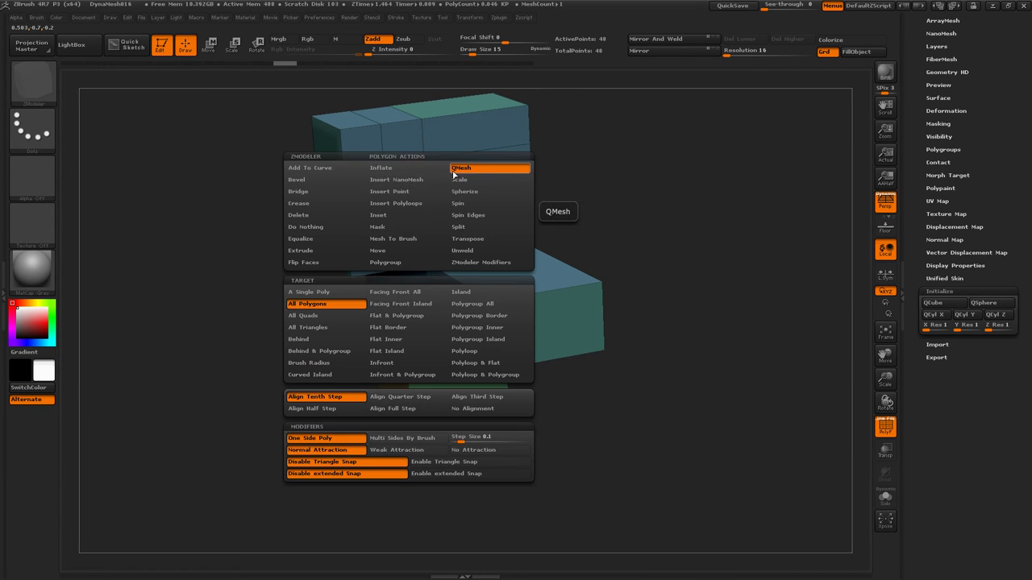
Step: Set the polygon action to QMesh targeting A Single Poly
click(463, 170)
key(space)
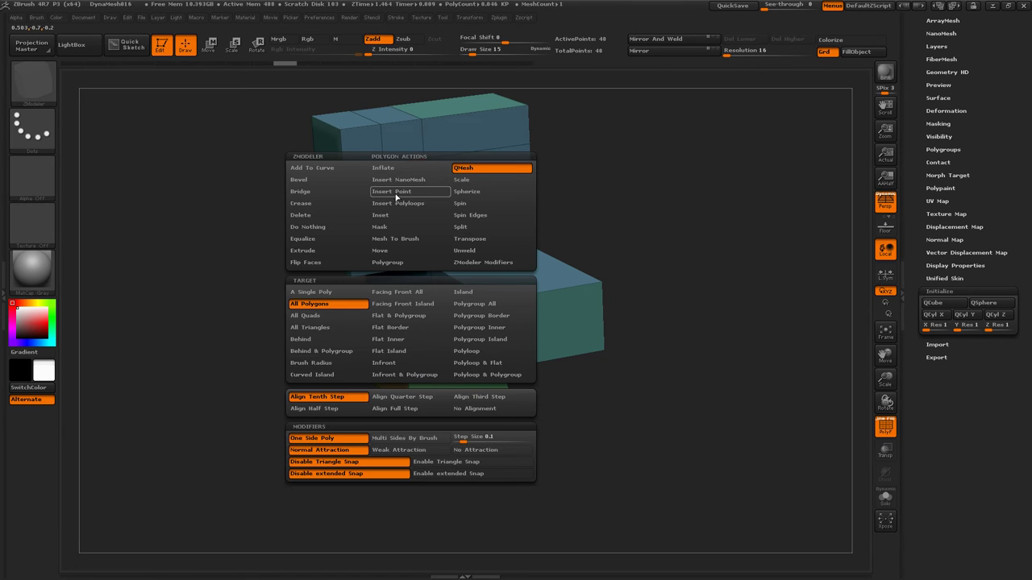
click(311, 292)
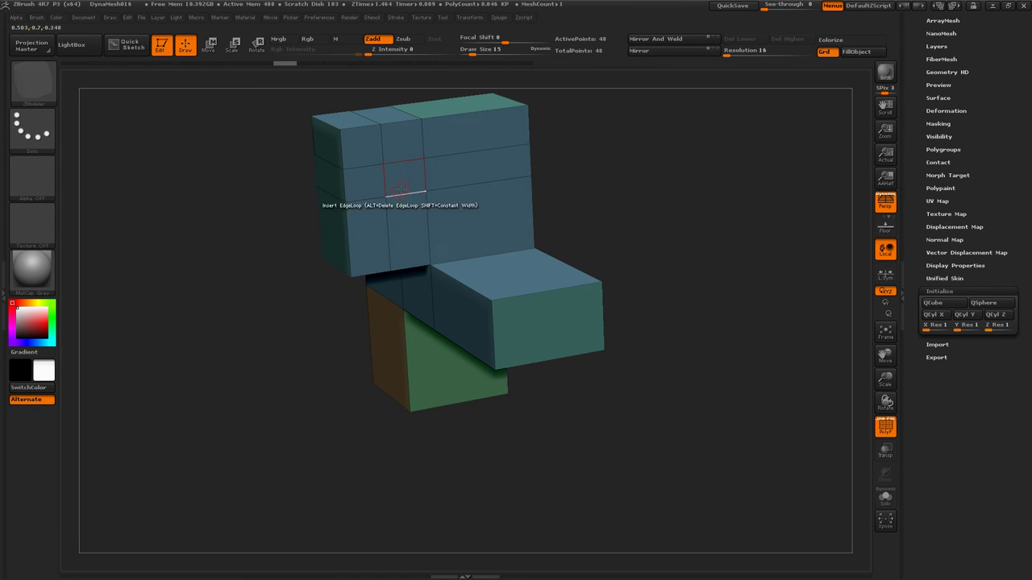
Step: Pull an upper-box polygon out into a block, then push it back flush
mouse_move(418, 185)
mouse_down()
mouse_move(594, 208)
mouse_move(606, 232)
mouse_move(479, 196)
mouse_move(542, 244)
mouse_move(501, 216)
mouse_up()
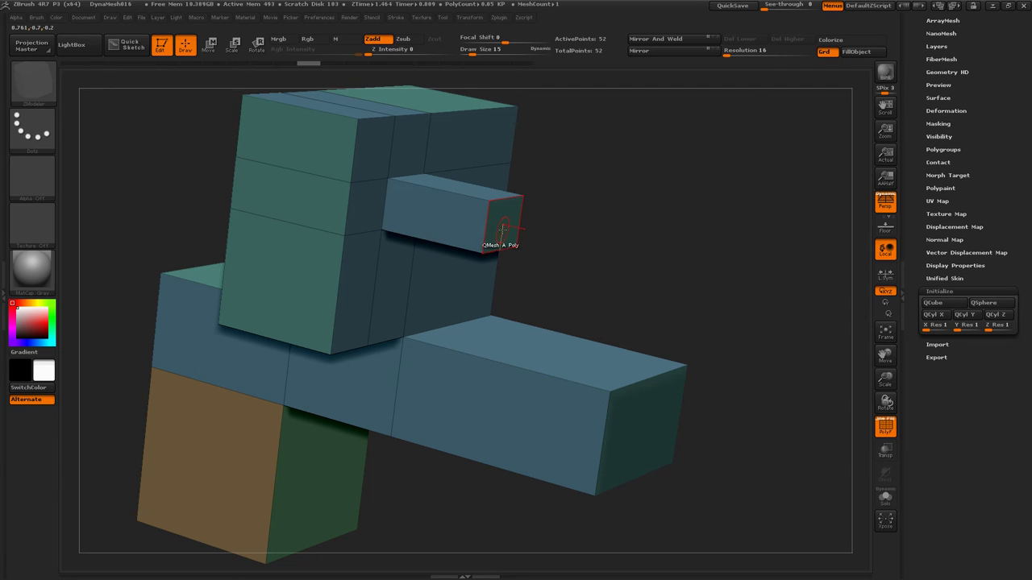
drag(501, 227, 495, 232)
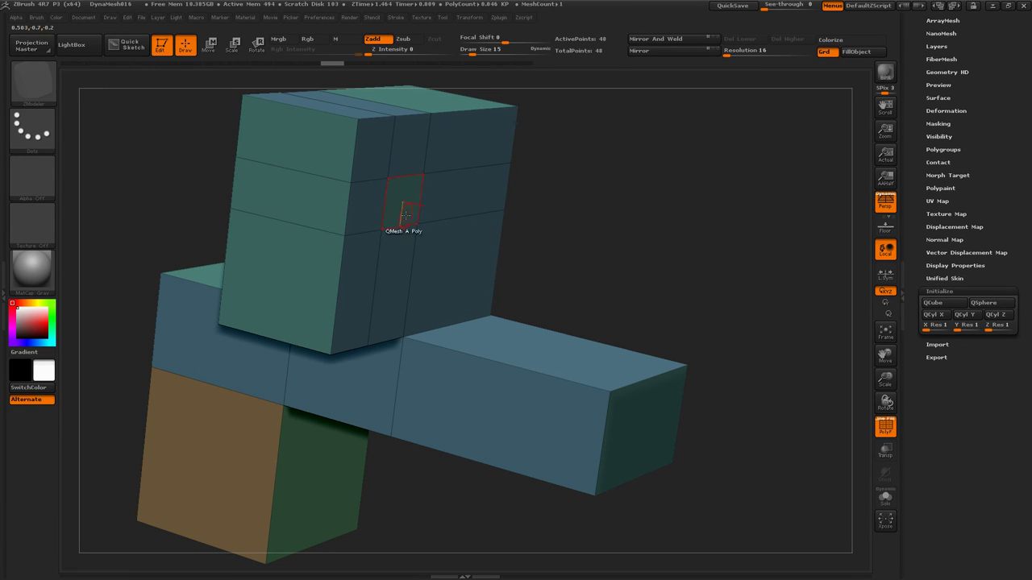
drag(549, 230, 535, 234)
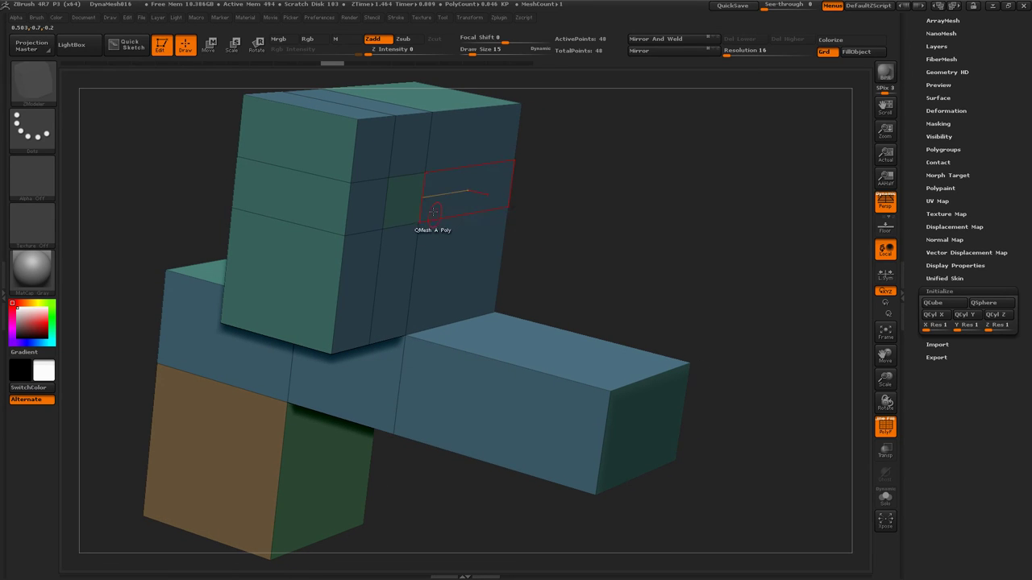
key(space)
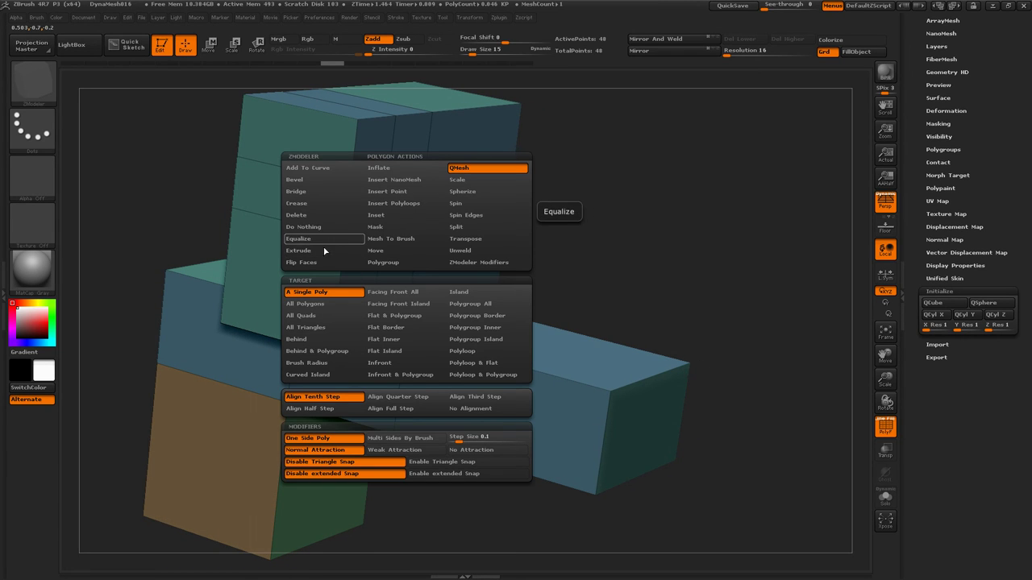
Step: Extrude one upper-box polygon into a long bar to the right
click(329, 252)
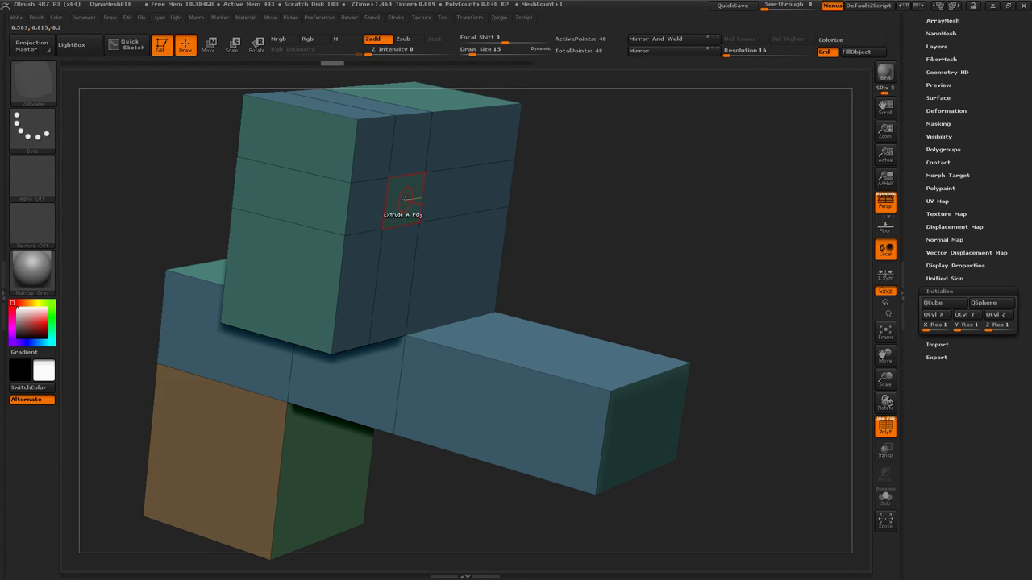
mouse_move(406, 197)
mouse_down()
mouse_move(571, 258)
mouse_move(633, 268)
mouse_move(525, 225)
mouse_up()
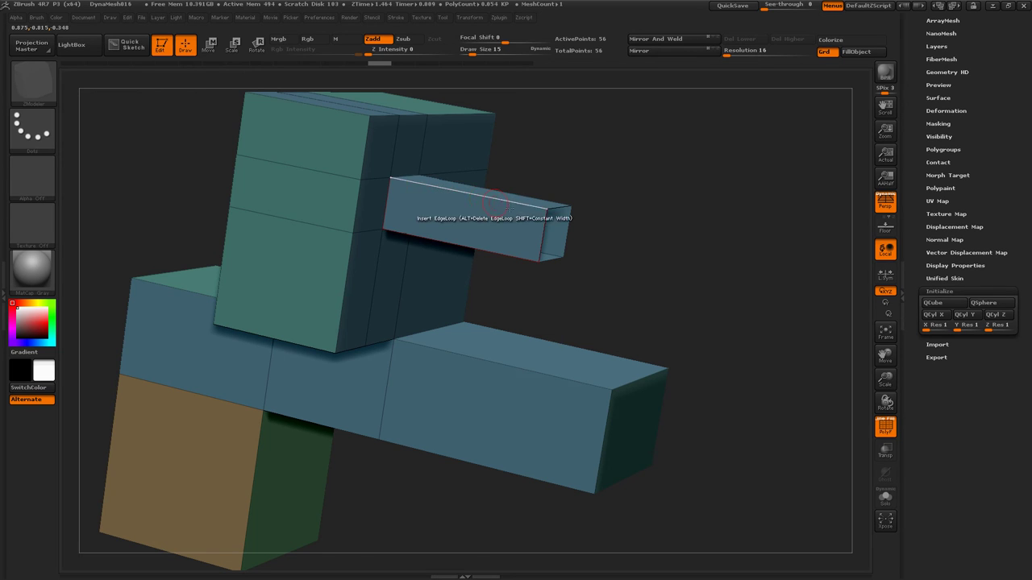
mouse_move(613, 241)
mouse_down()
mouse_move(633, 254)
mouse_move(620, 250)
mouse_up()
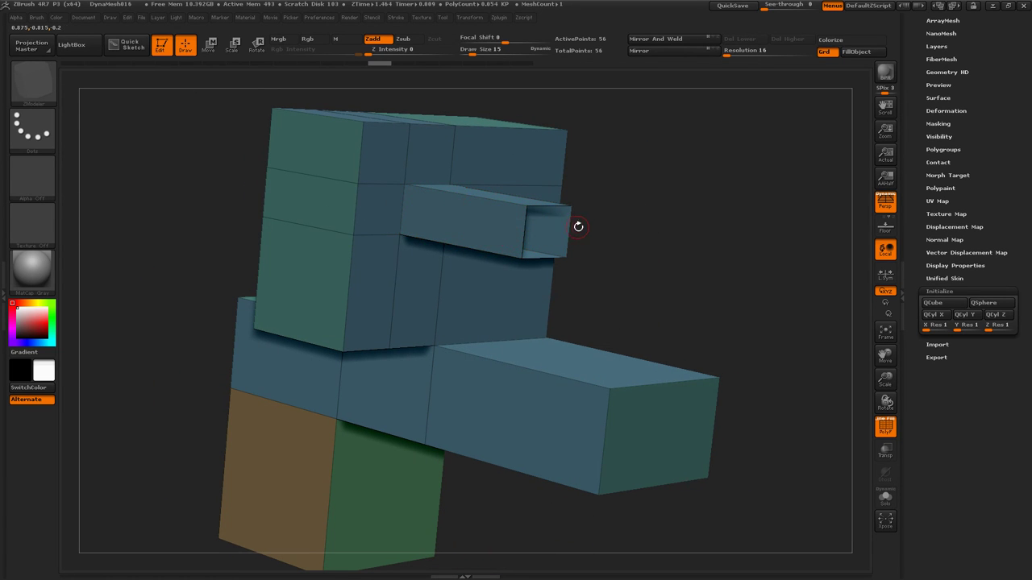
shift+drag(578, 227, 564, 219)
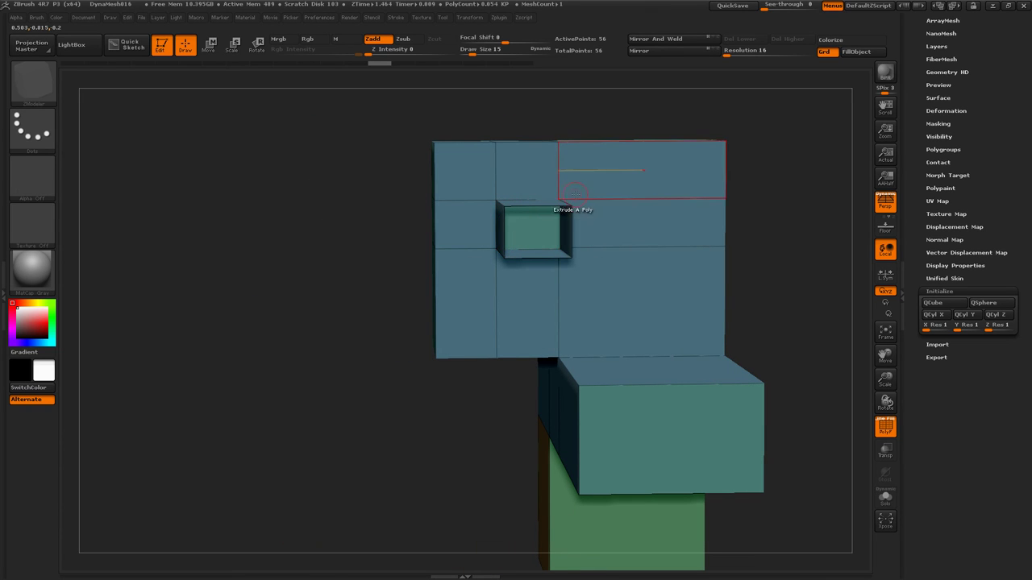
drag(690, 266, 637, 238)
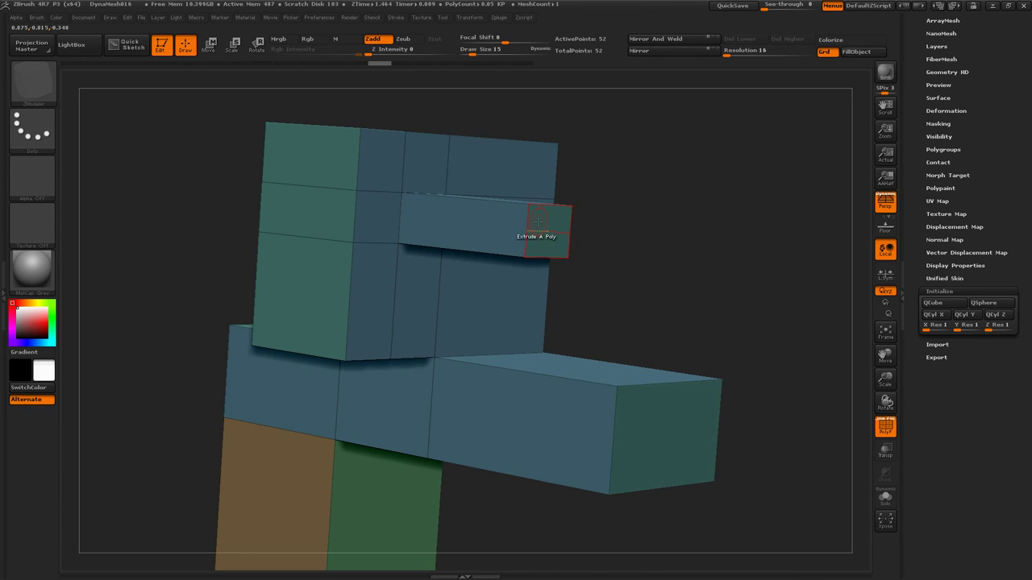
Step: Switch to QMesh and push the extruded bar back into the box
key(space)
click(589, 167)
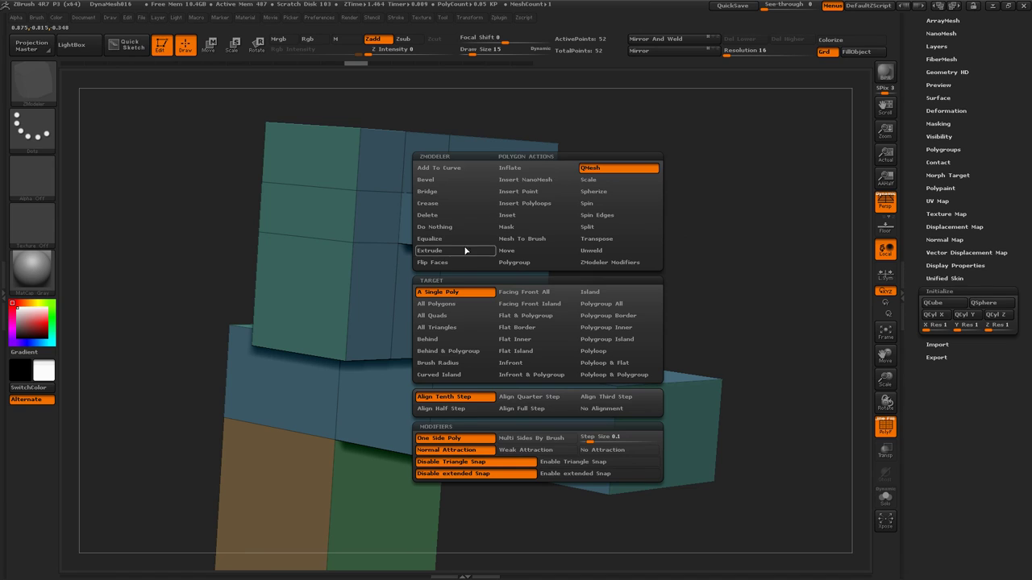
mouse_move(618, 281)
mouse_down()
mouse_move(579, 250)
mouse_move(524, 235)
mouse_up()
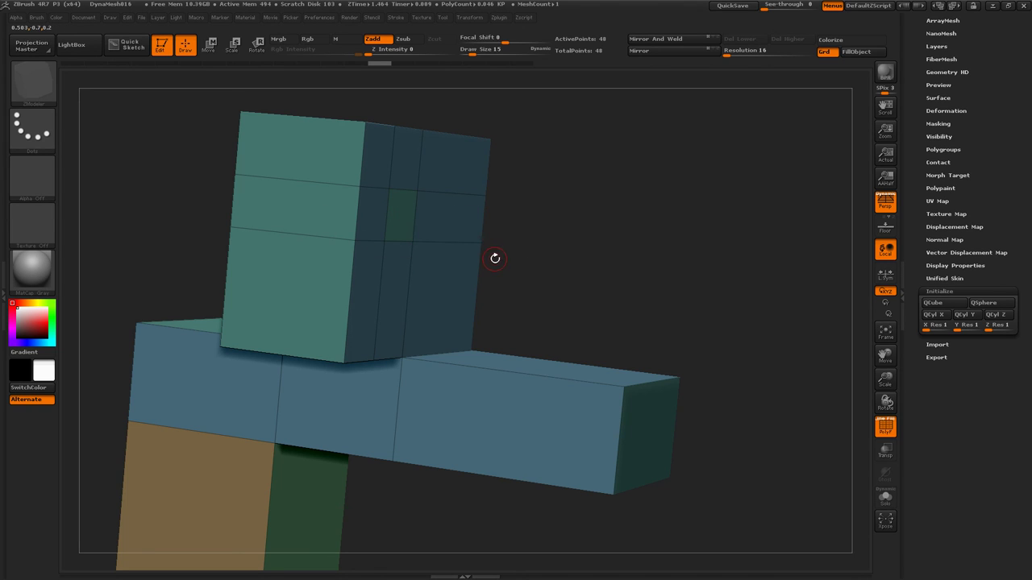
Step: QMesh the top-left corner polygon inward into a step, then flatten it flush
drag(492, 258, 451, 262)
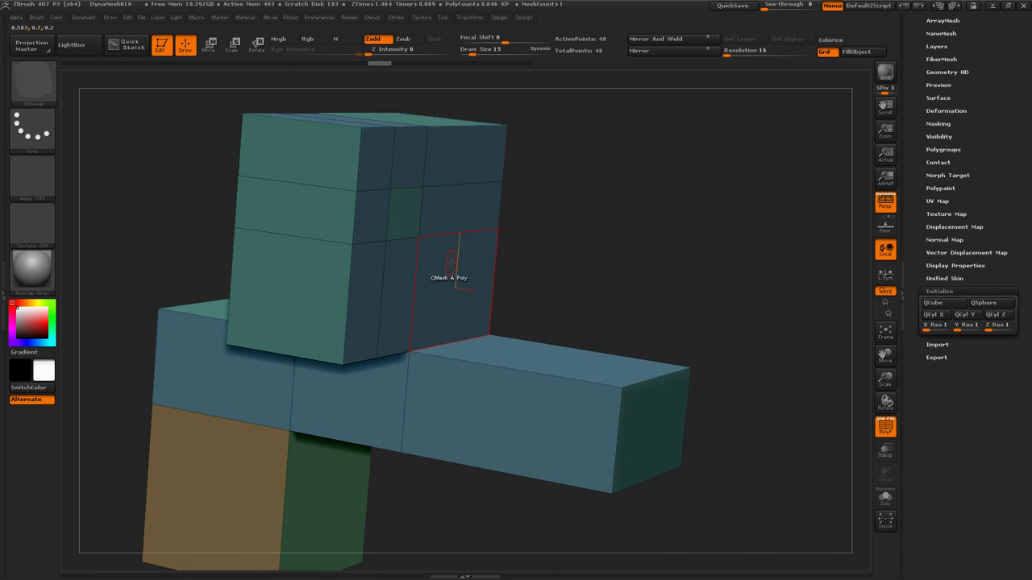
drag(546, 224, 482, 216)
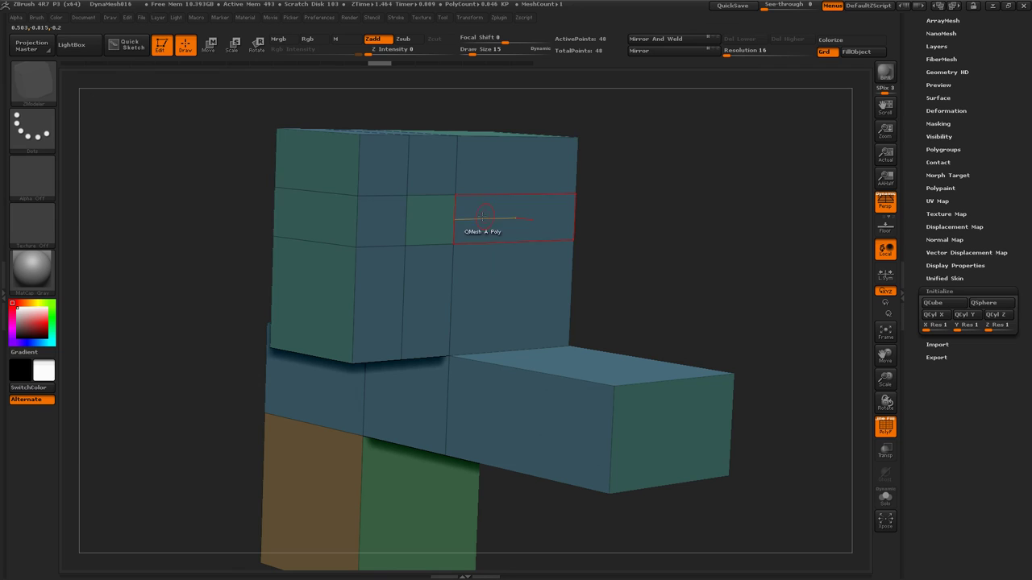
click(338, 176)
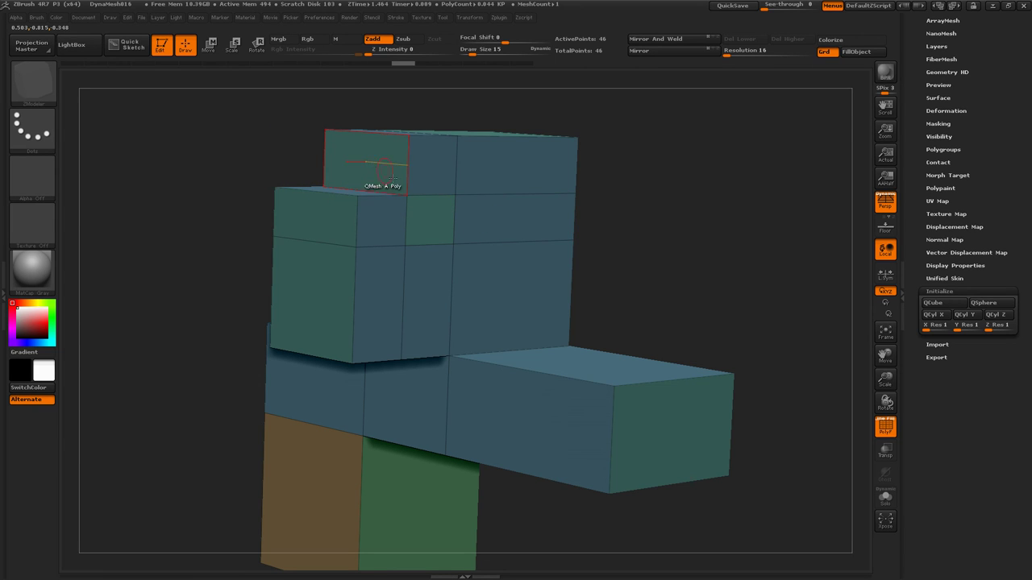
drag(602, 189, 492, 194)
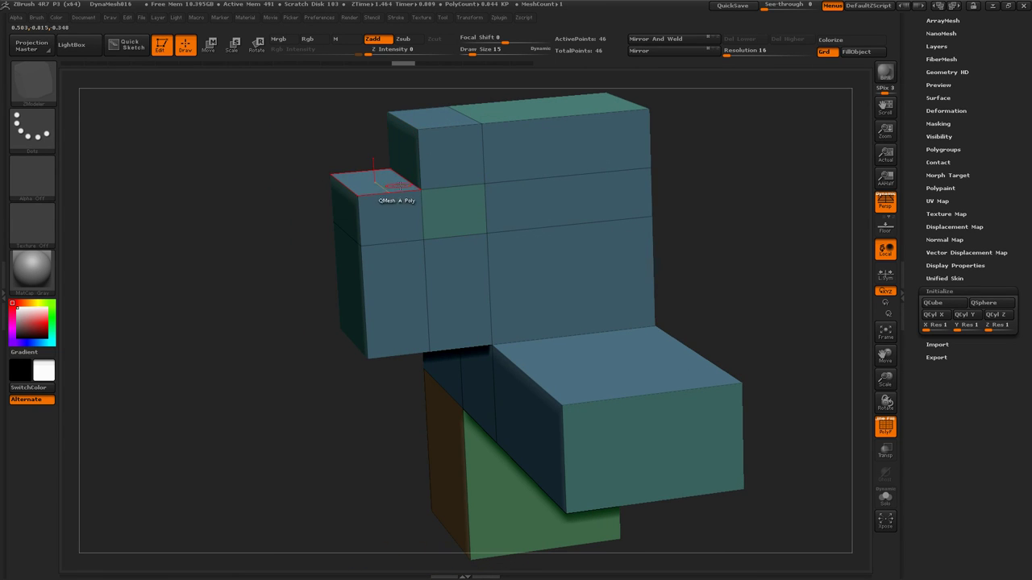
click(374, 184)
Step: Set the polygon action to Extrude on a single poly and orbit to a near-front view
key(space)
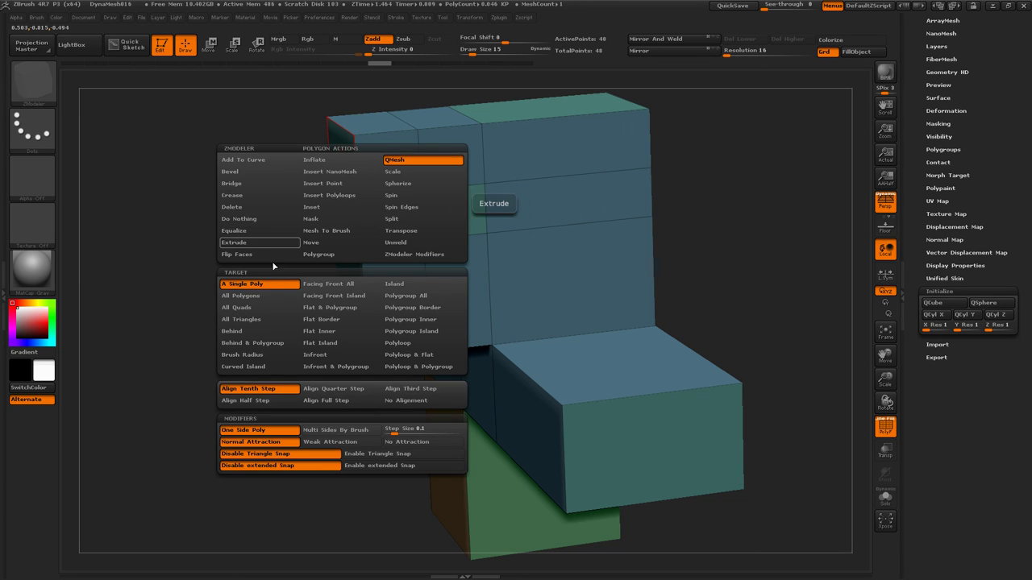
click(239, 219)
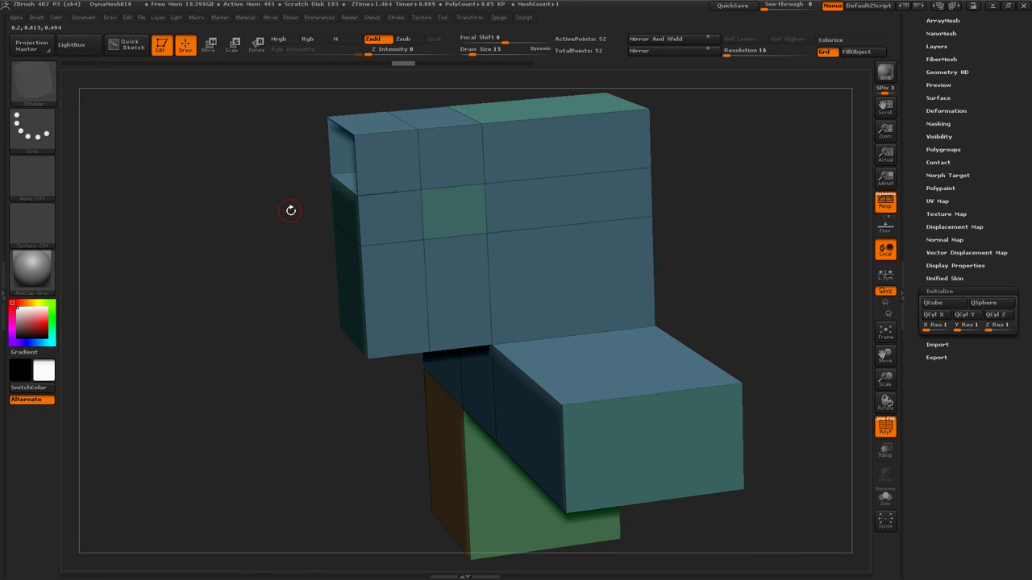
drag(291, 210, 332, 160)
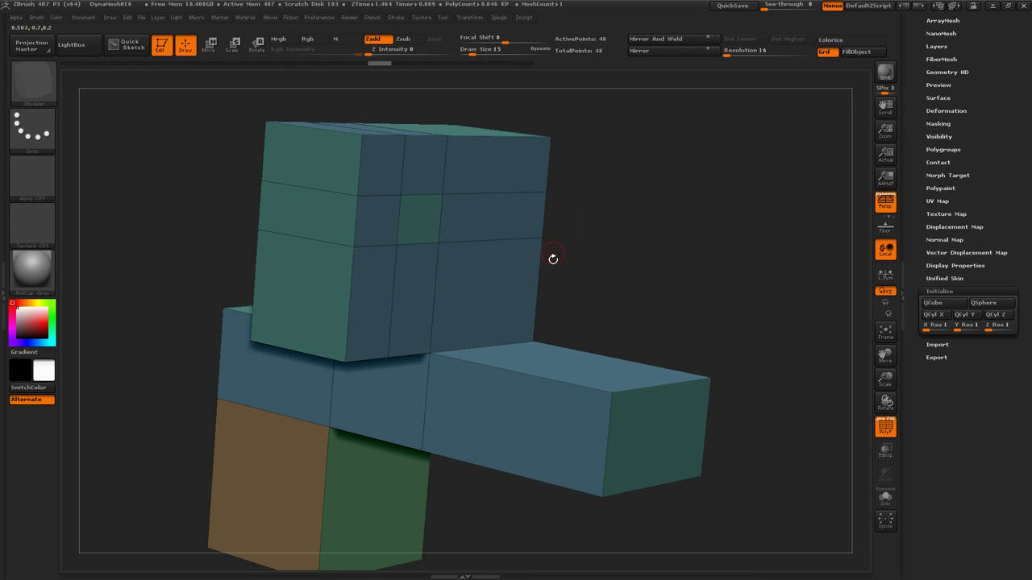
mouse_move(553, 258)
mouse_down()
mouse_move(596, 266)
mouse_move(603, 241)
mouse_move(578, 261)
mouse_up()
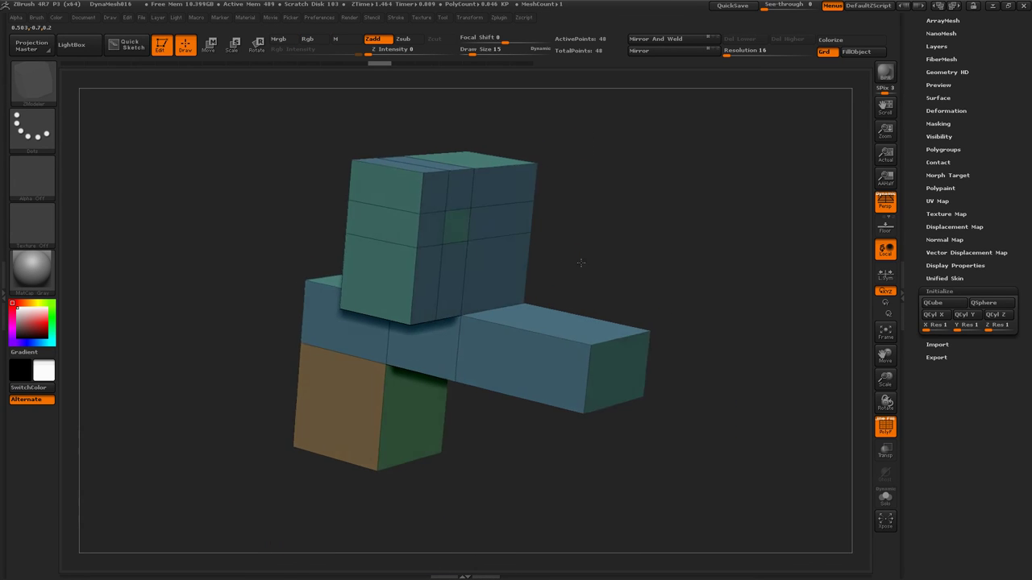
key(space)
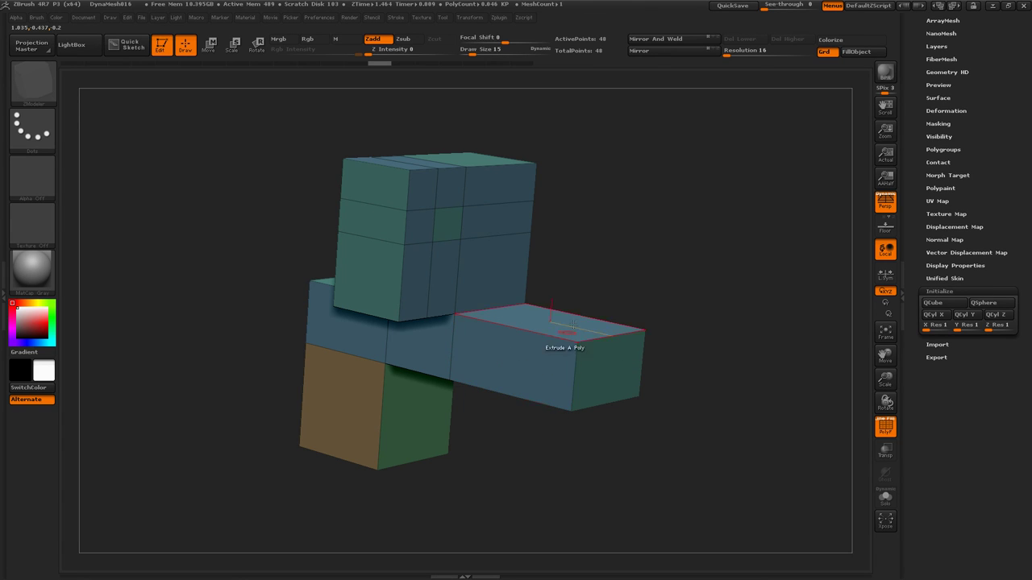
drag(619, 271, 605, 260)
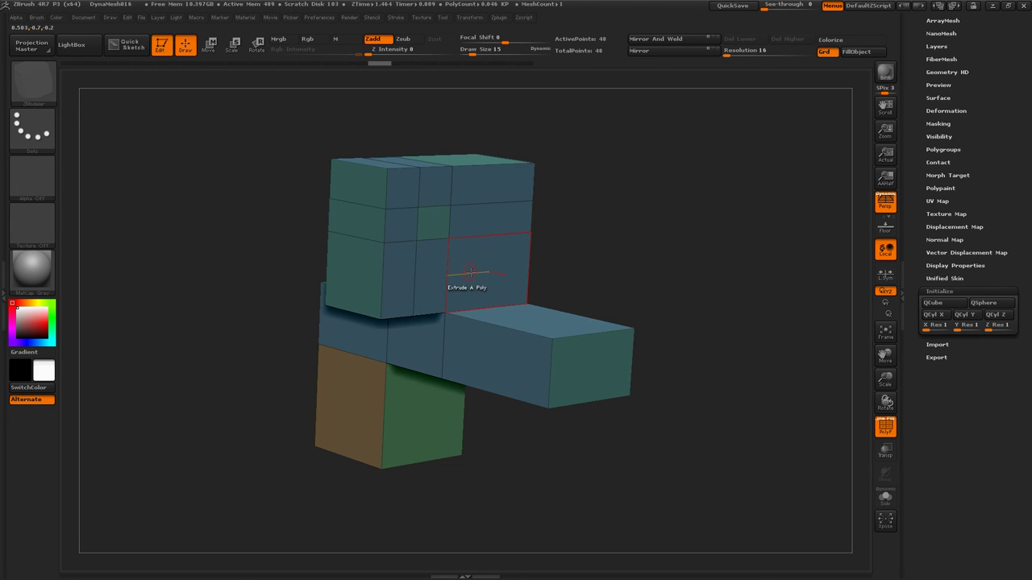
key(space)
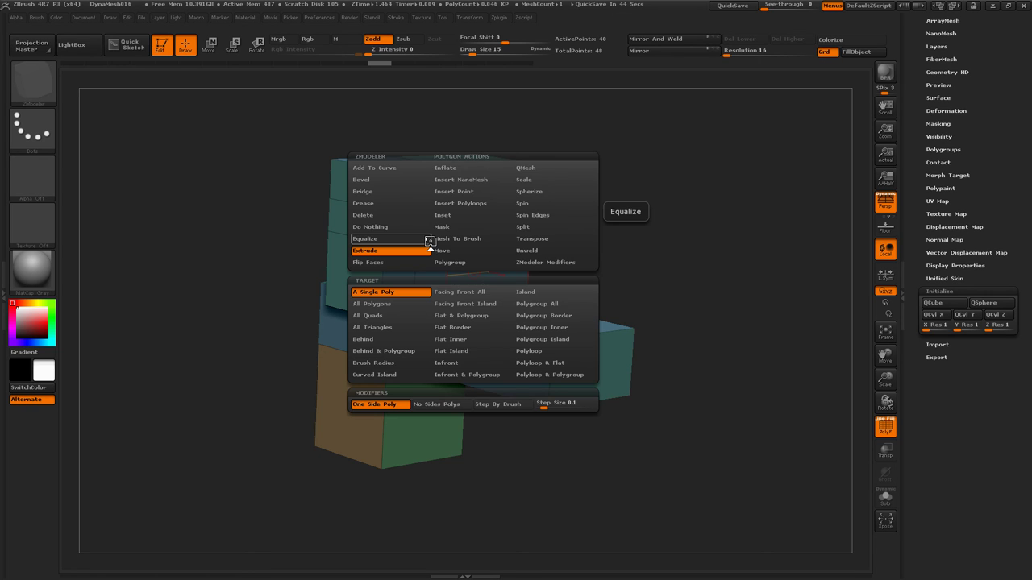
key(space)
mouse_move(627, 258)
mouse_down()
mouse_move(626, 209)
mouse_move(606, 244)
mouse_up()
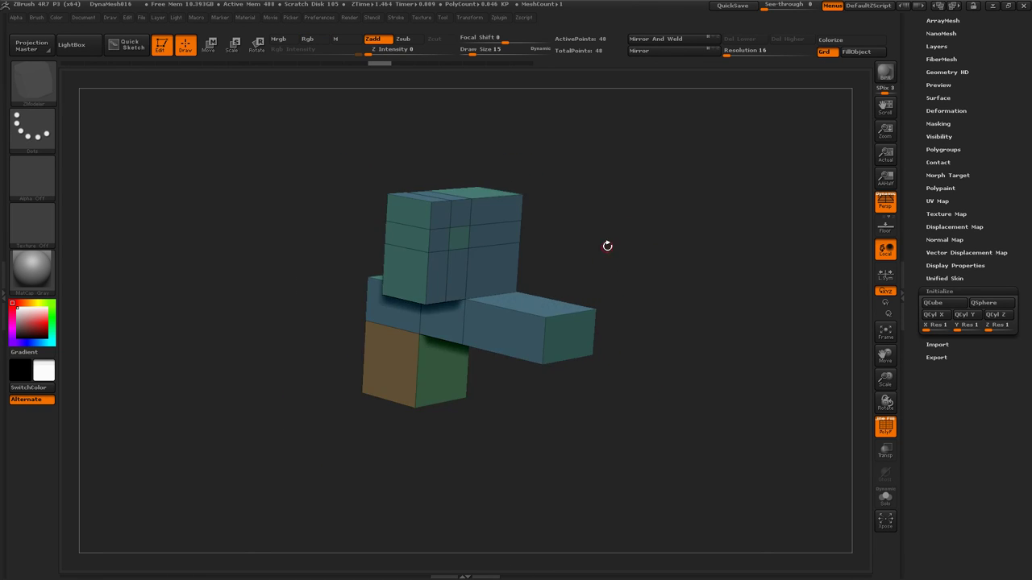